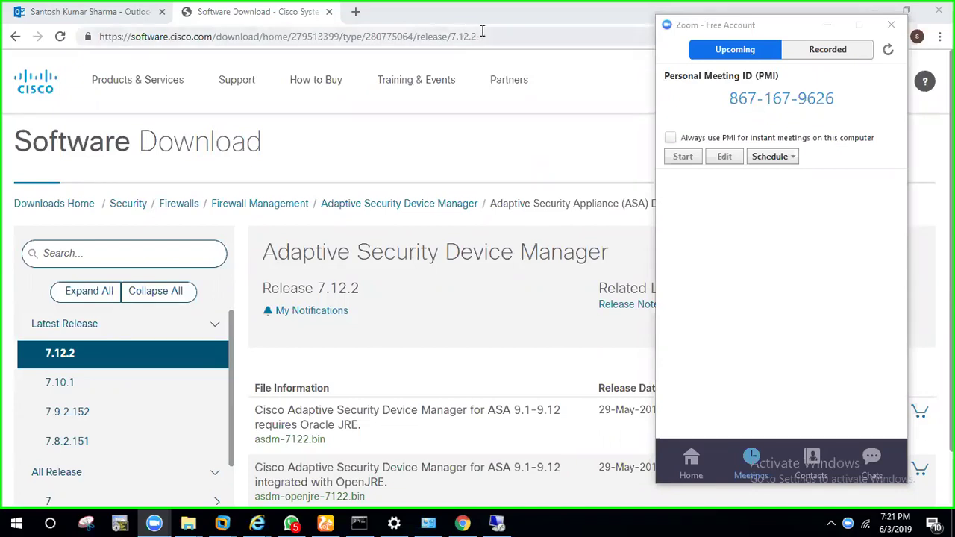
Bring Chrome forward on the Cisco ASDM 7.12.2 download page offering asdm-7122.bin.
click(483, 30)
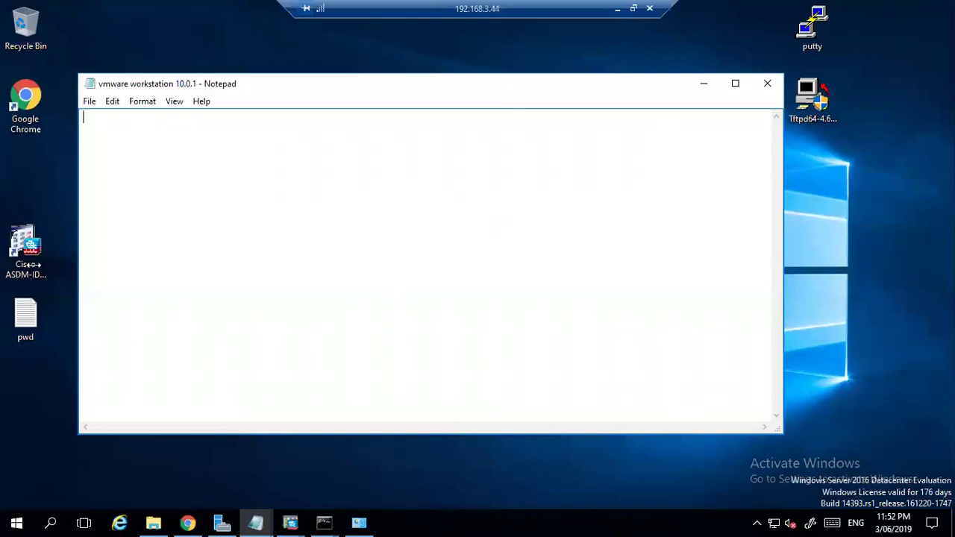
Launch the Cisco ASDM-IDM Launcher from its desktop shortcut and select the Device IP Address field.
click(26, 254)
double_click(27, 254)
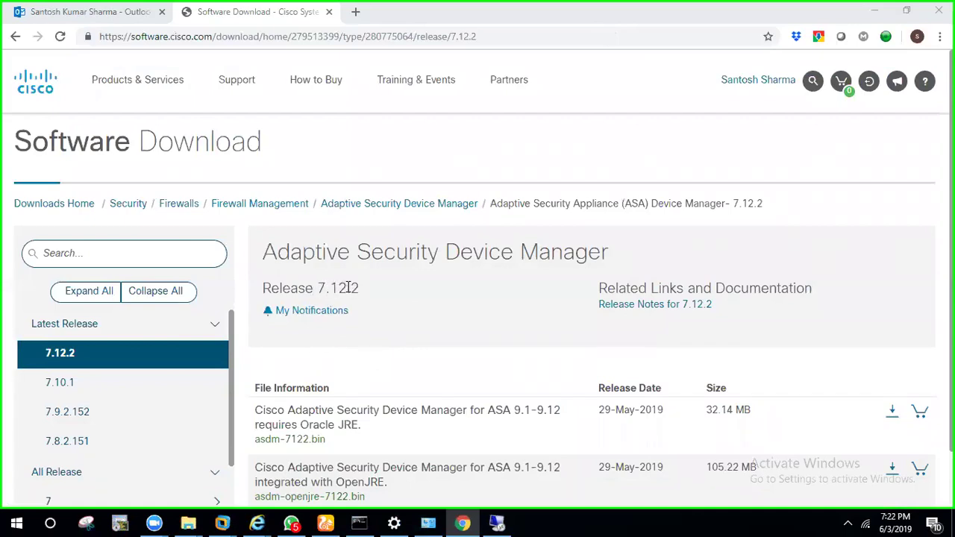
click(497, 522)
click(482, 243)
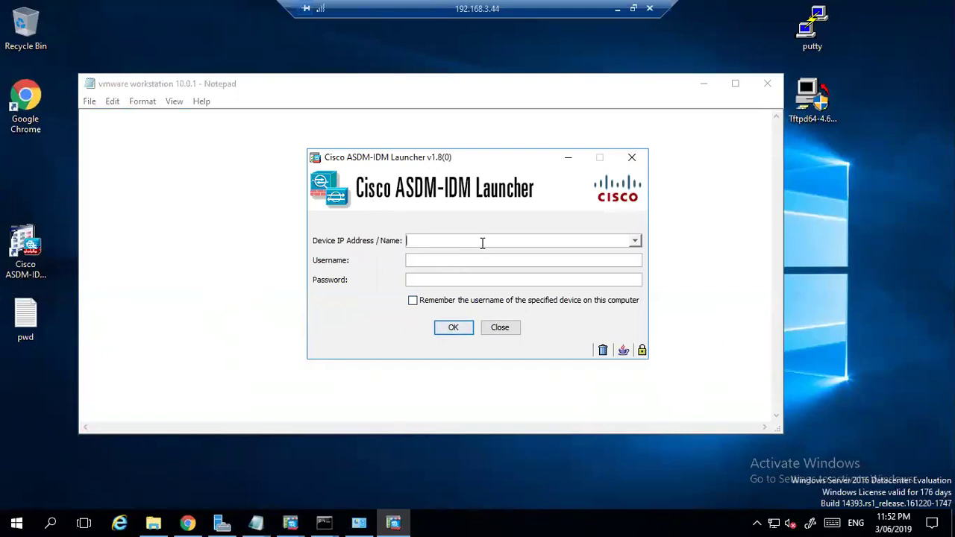
Connect to device 192.168.11.193 as user admin with the account password.
text(192.168.11.193)
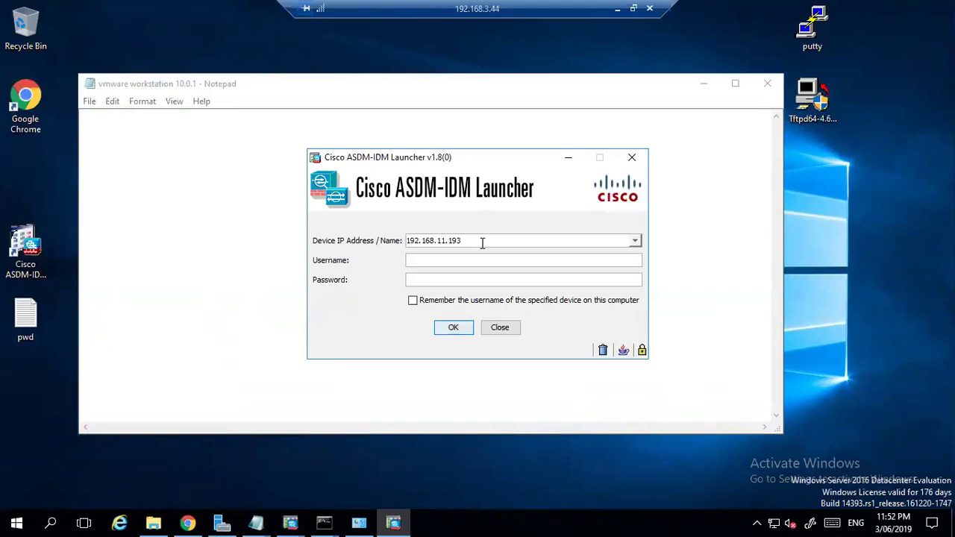
text(:27144)
key(Tab)
text(admin)
key(Tab)
text(************)
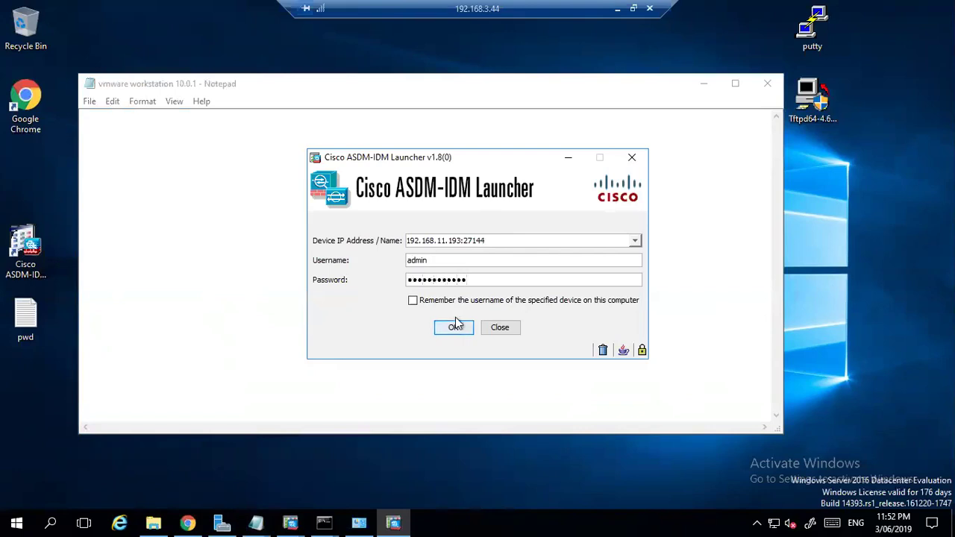
click(455, 322)
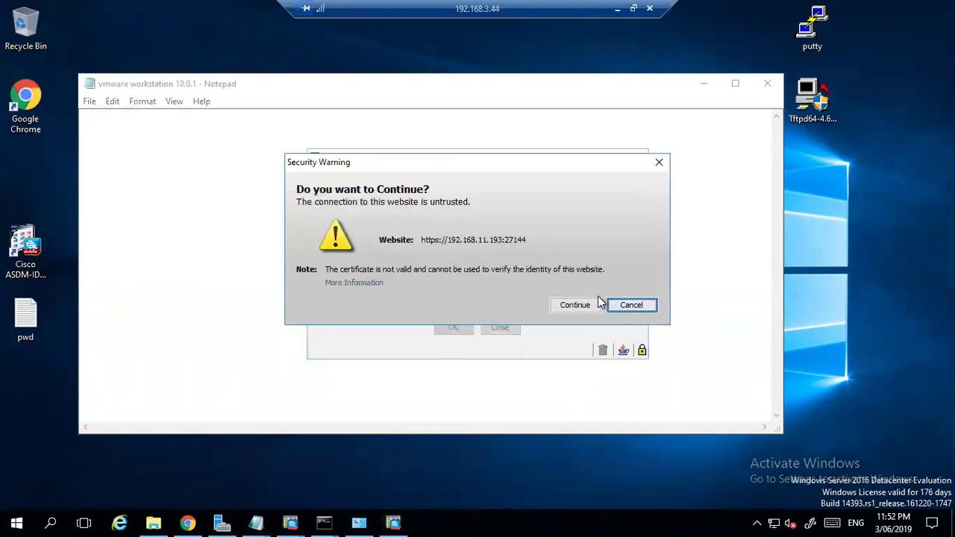
Accept the certificate warning, cancel the login prompts, dismiss the launch error and close the launcher.
click(586, 305)
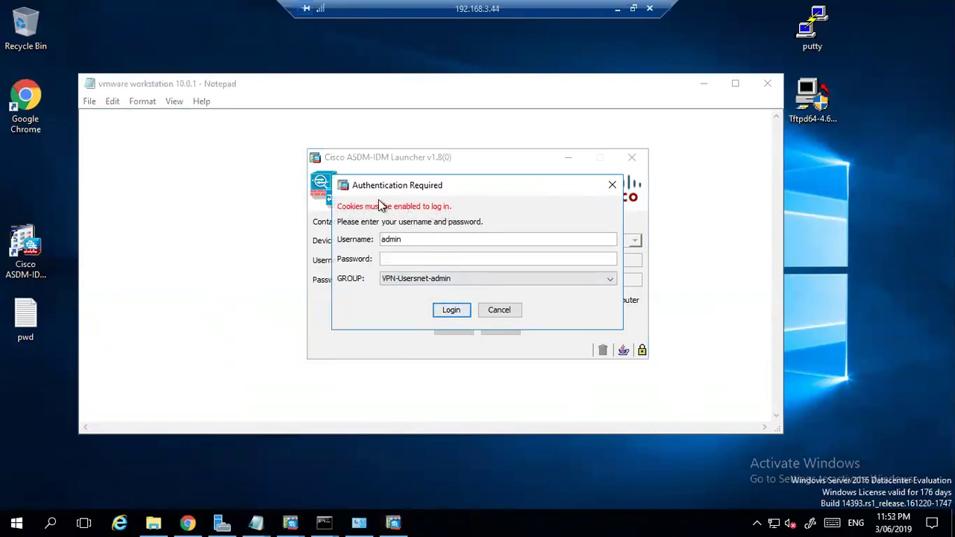
drag(468, 184, 599, 166)
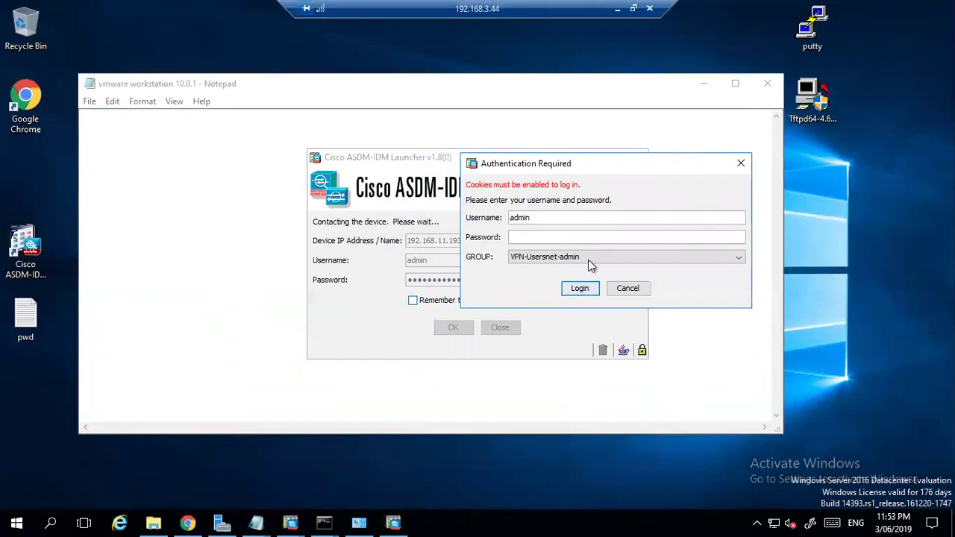
click(630, 291)
click(628, 289)
click(477, 275)
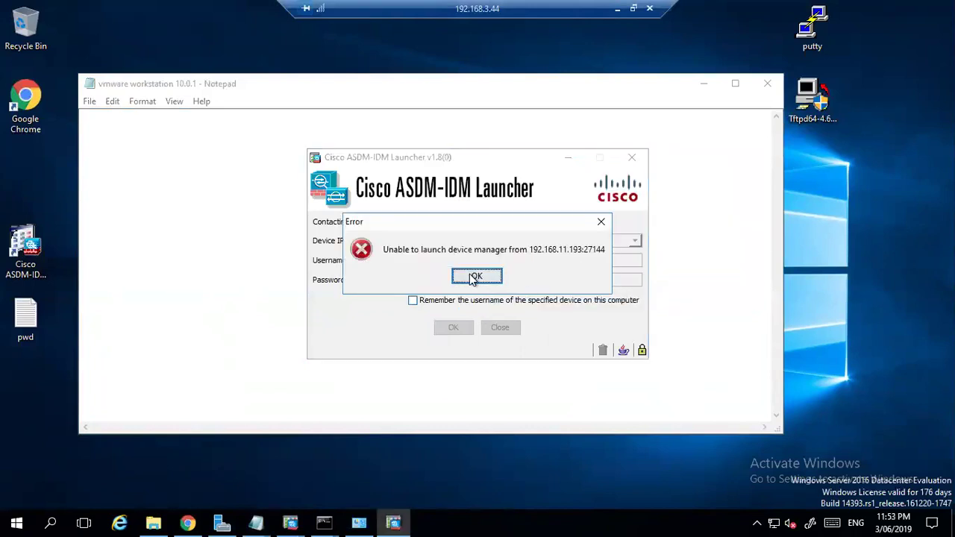
click(502, 327)
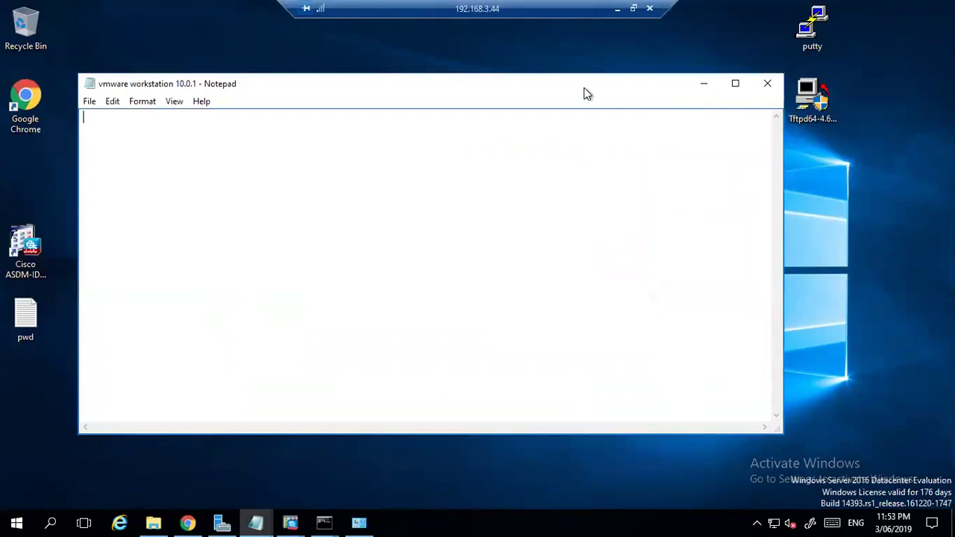
Open a PuTTY SSH session to 192.168.11.193 and trust its host key.
drag(584, 92, 525, 88)
double_click(804, 26)
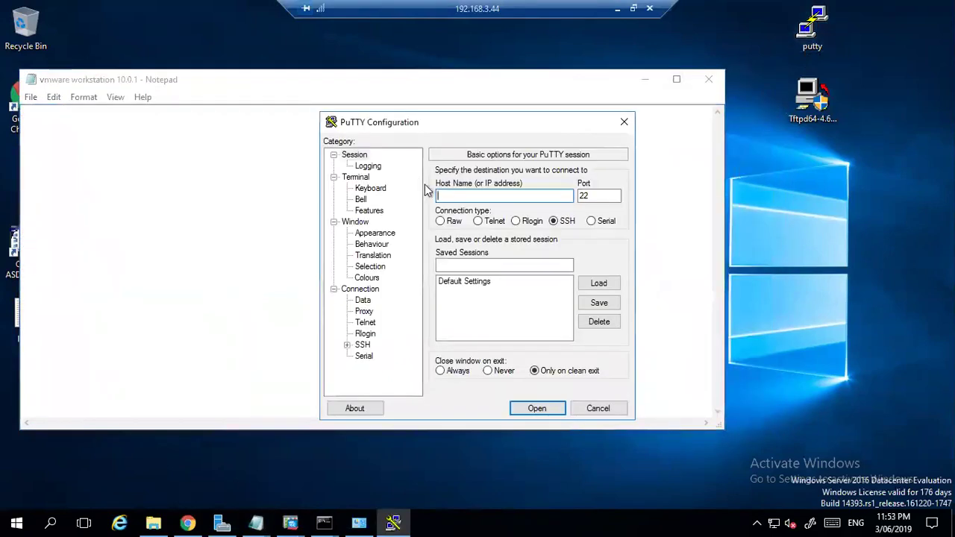
text(192.168.11.193)
click(538, 409)
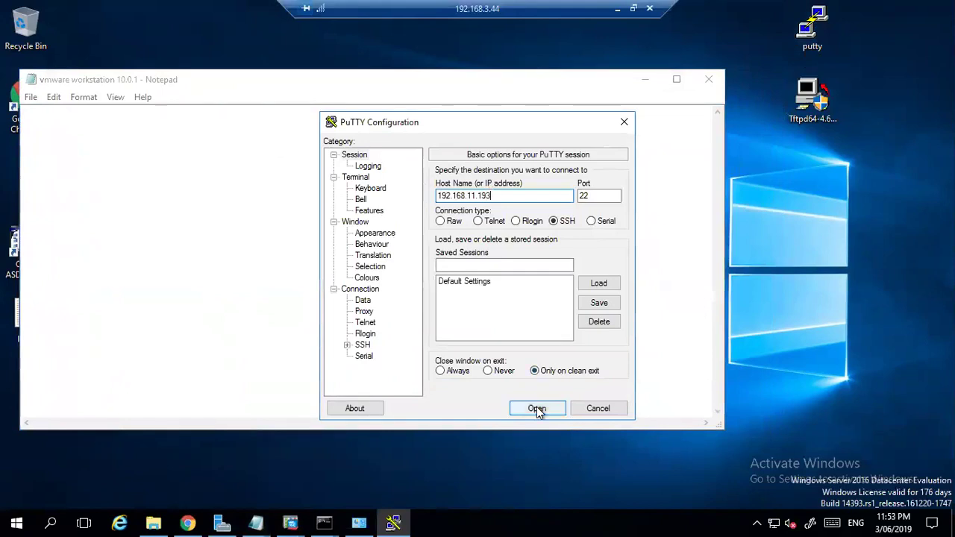
click(532, 323)
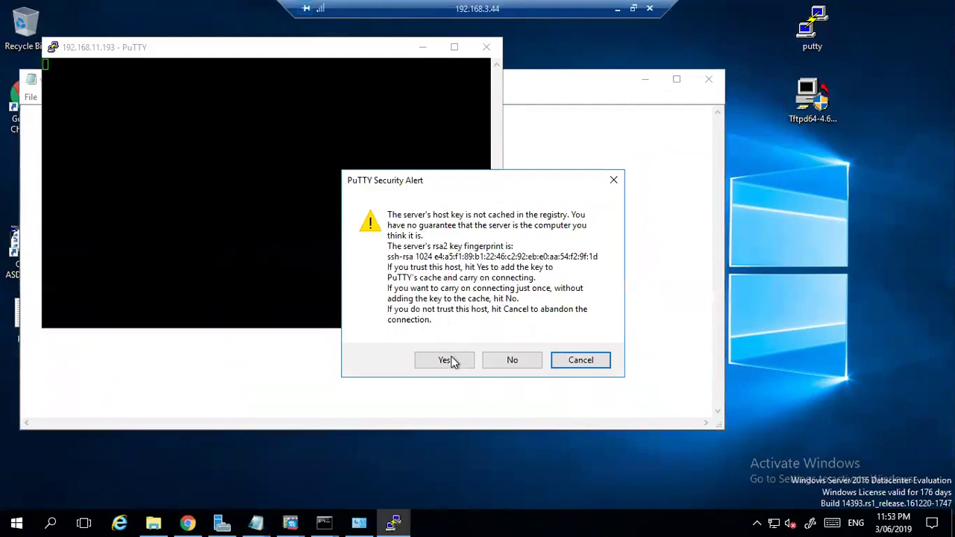
click(450, 358)
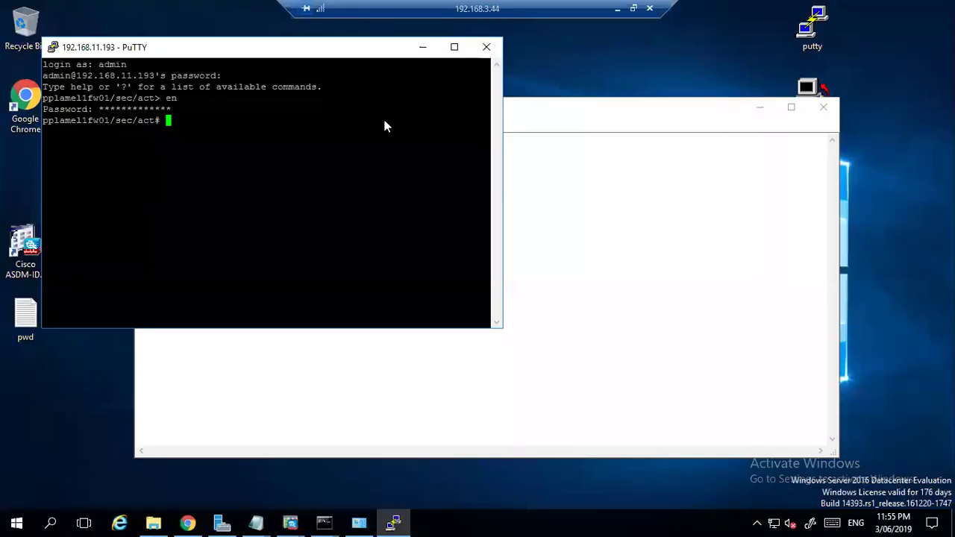
Run show asdm image, confirming the current image is asdm-771-150.bin.
text(show asd)
key(Tab)
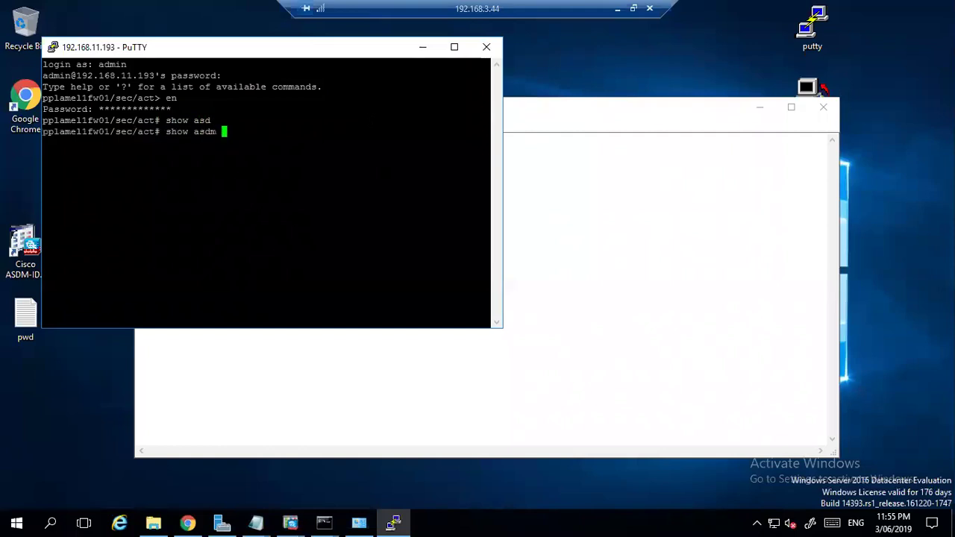
text(im)
key(Tab)
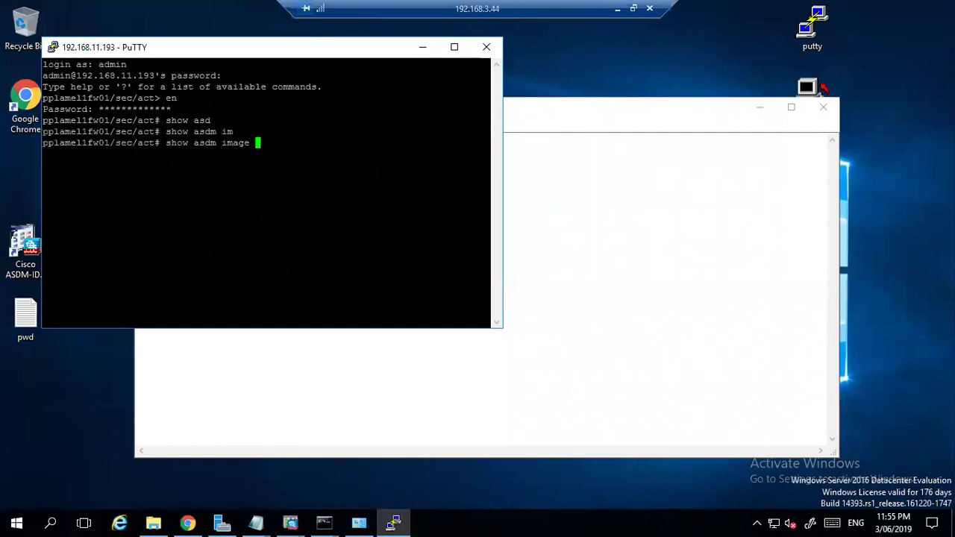
key(Return)
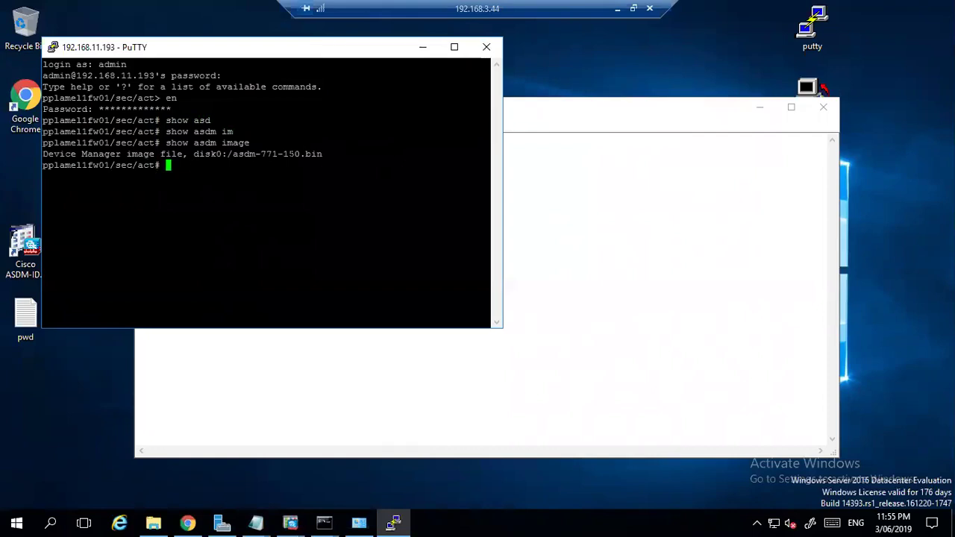
drag(489, 154, 222, 144)
click(222, 144)
Run show flash to list all files in the firewall's flash storage.
text(show fl)
key(Tab)
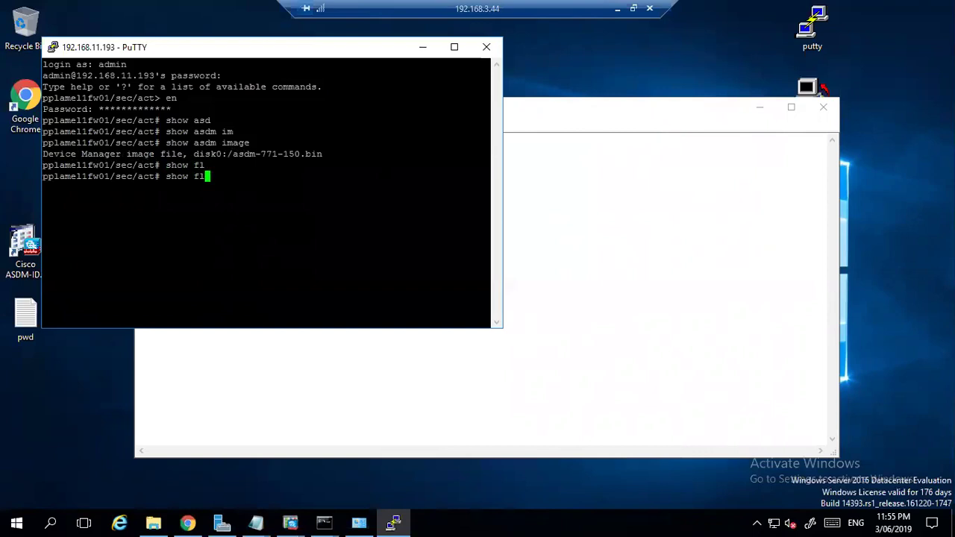
text(ash)
key(Return)
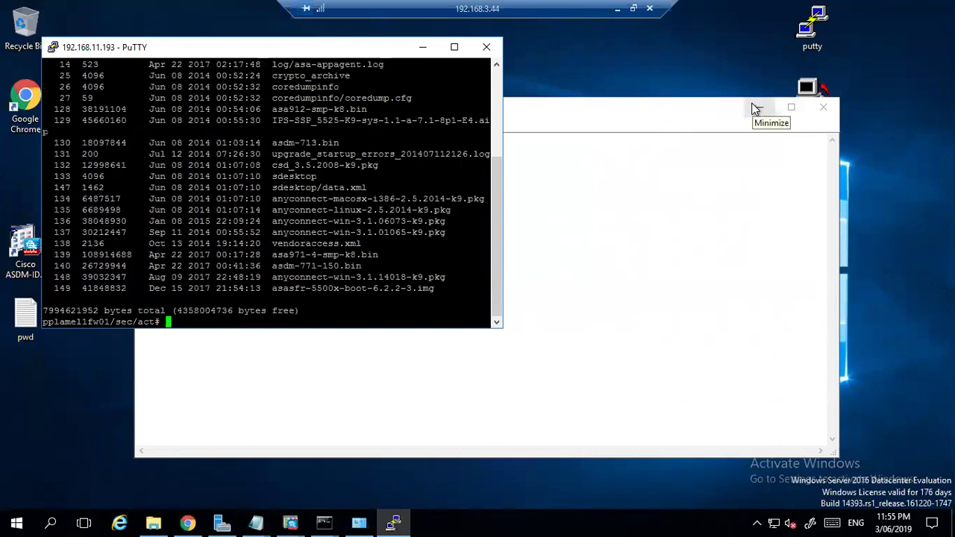
Install Tftpd64 to C:\Program Files\Tftpd64 with the start-after-install option enabled.
click(756, 108)
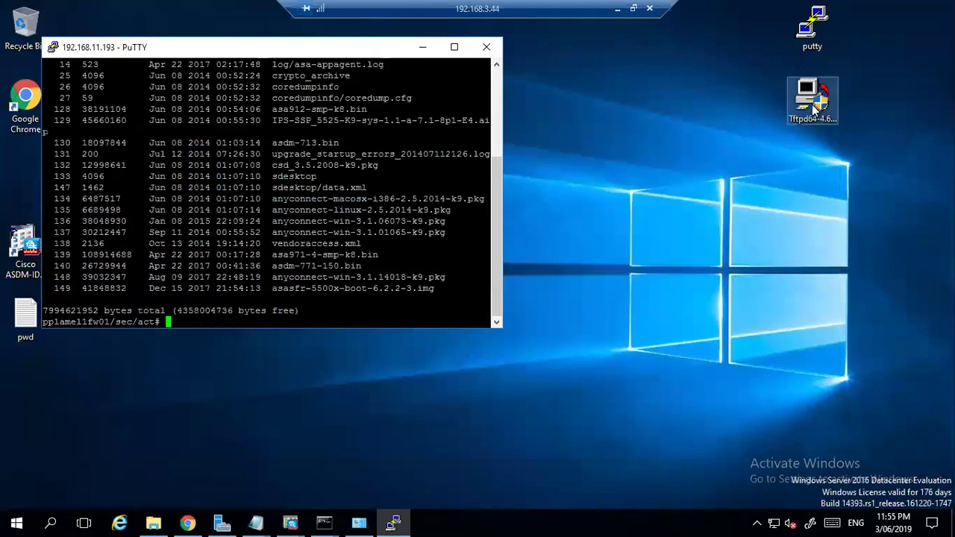
double_click(812, 101)
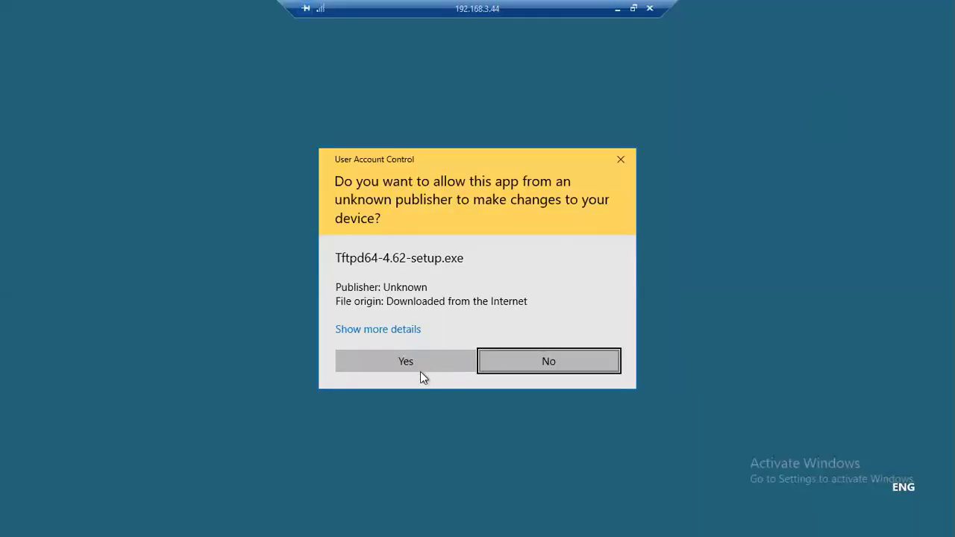
click(406, 361)
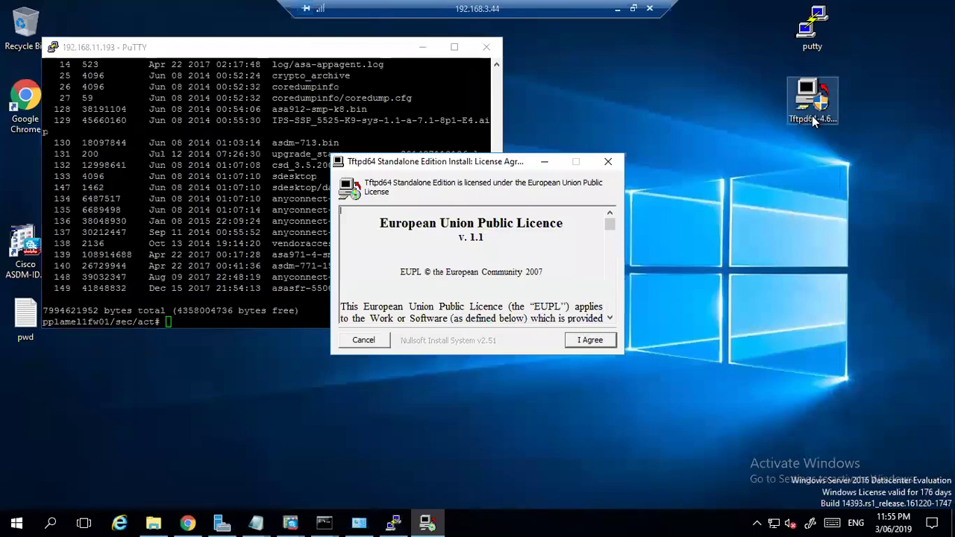
click(591, 341)
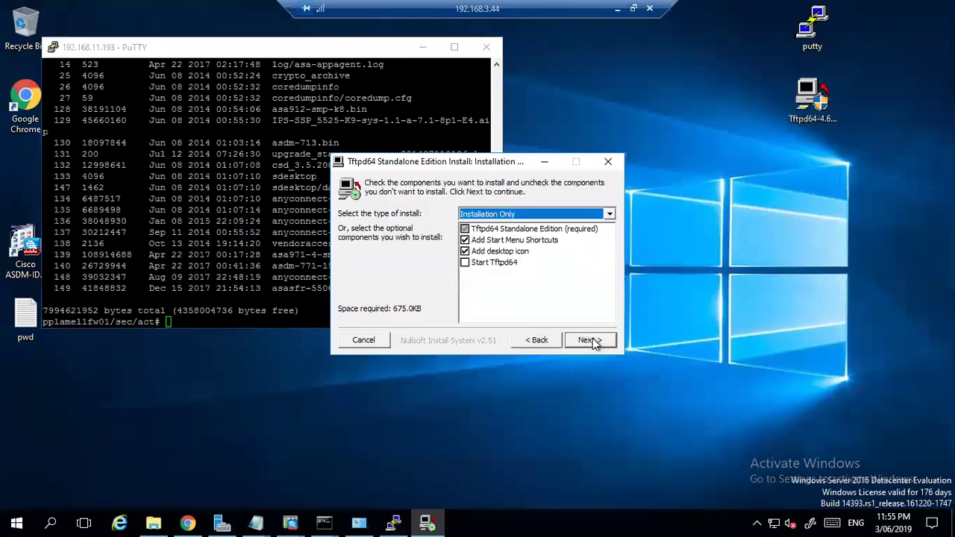
click(493, 263)
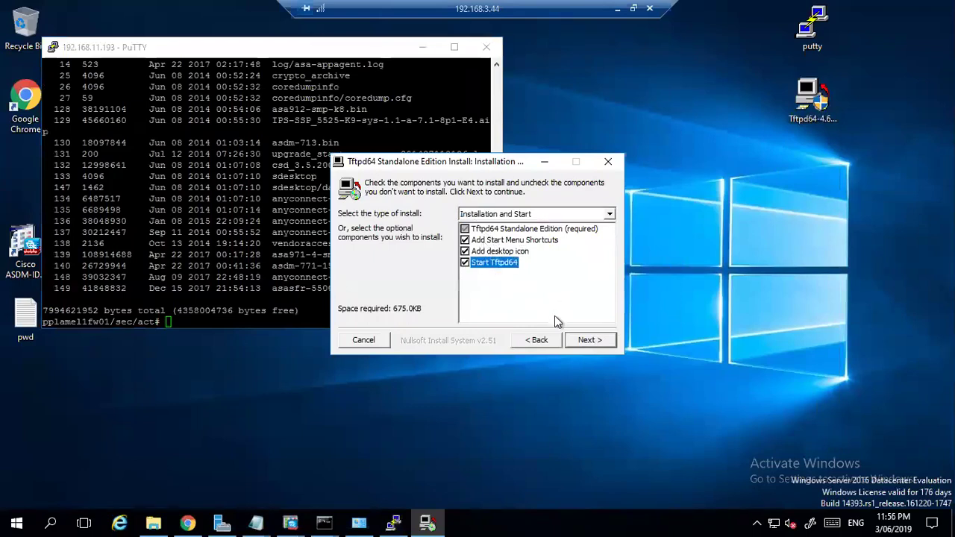
click(587, 342)
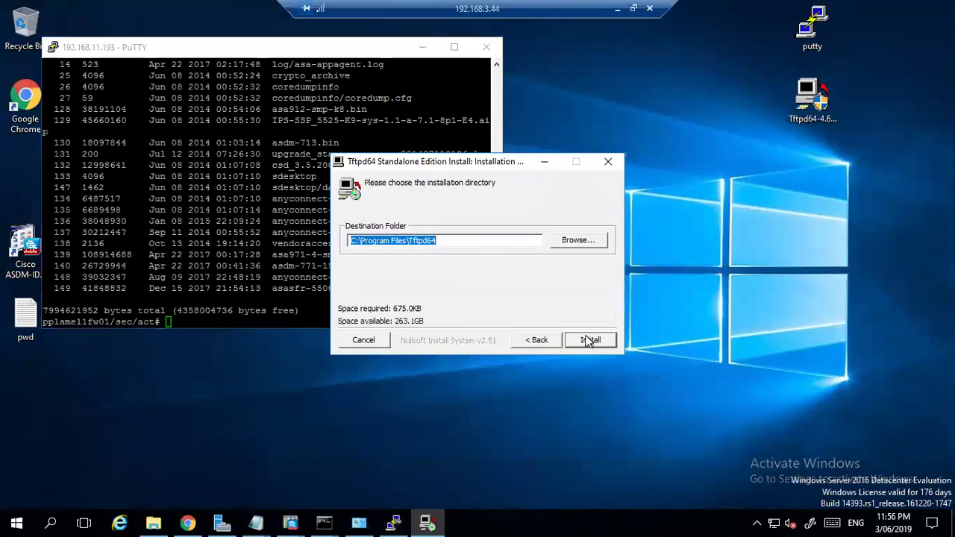
click(589, 340)
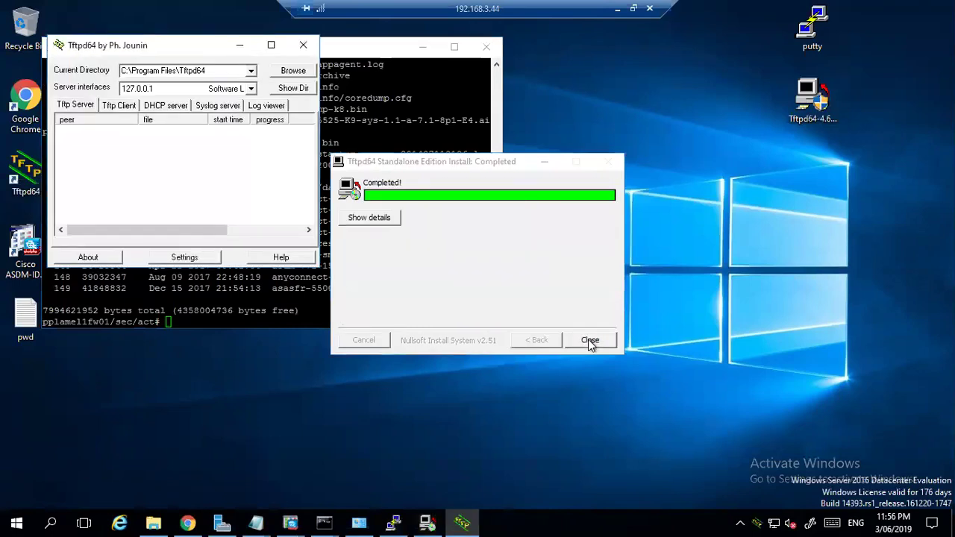
click(589, 340)
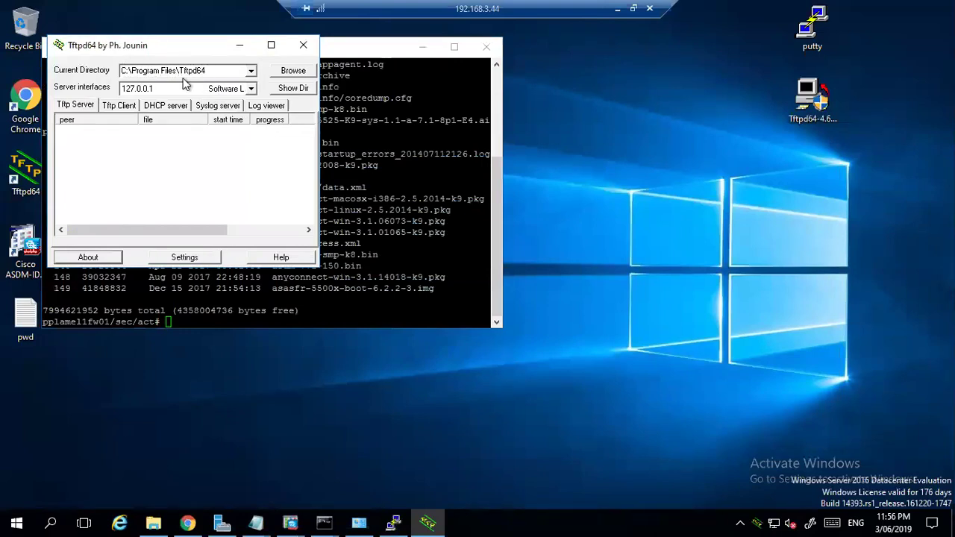
In Downloads, rename asdm-openjre-7122.bin to asdm7122.bin.
click(153, 524)
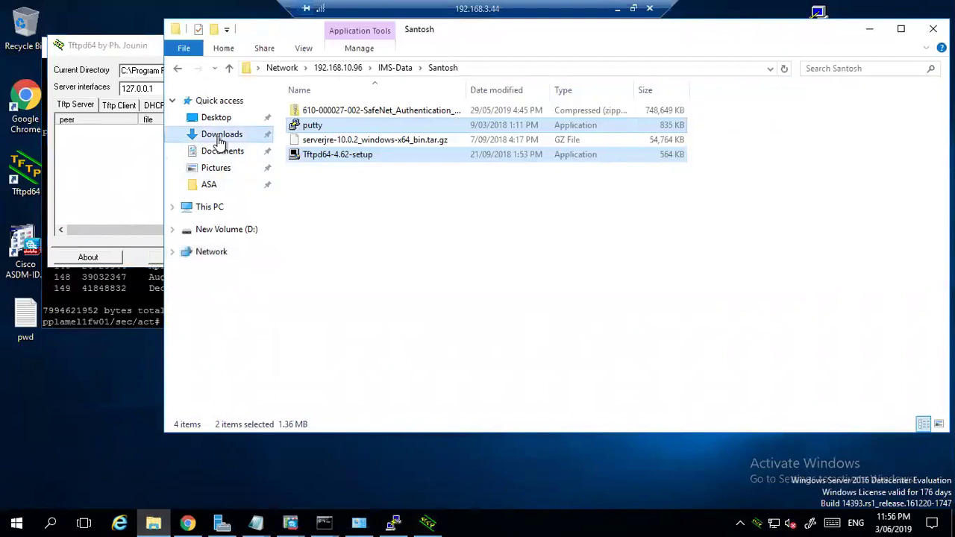
click(219, 138)
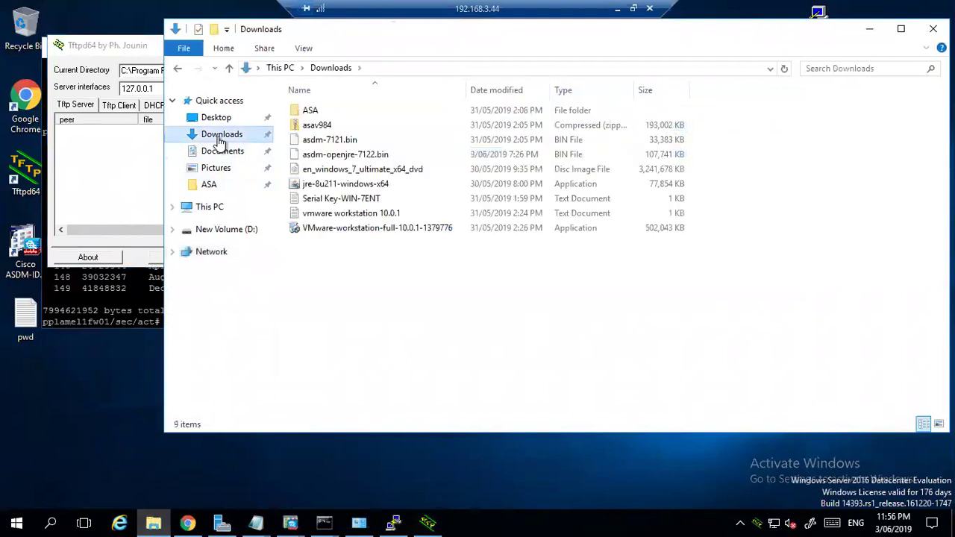
click(409, 143)
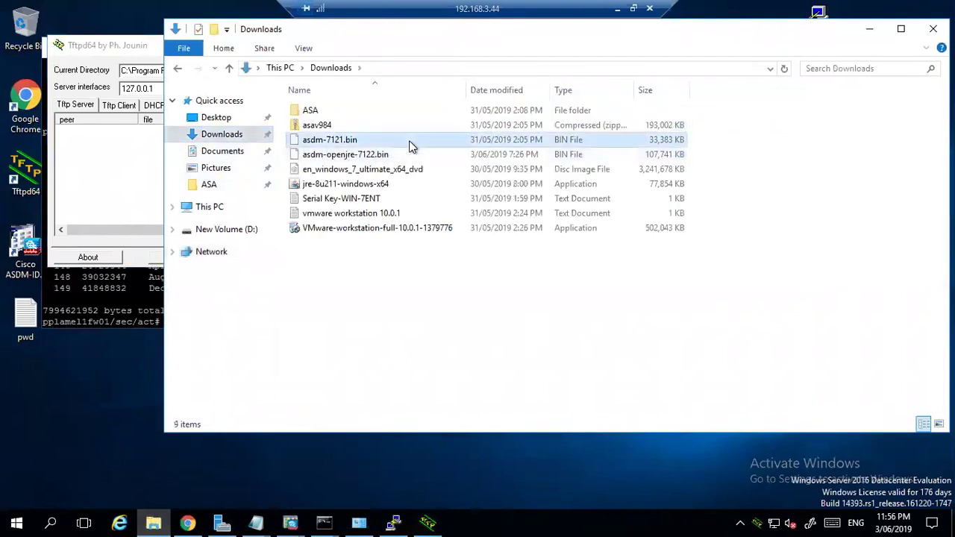
click(321, 159)
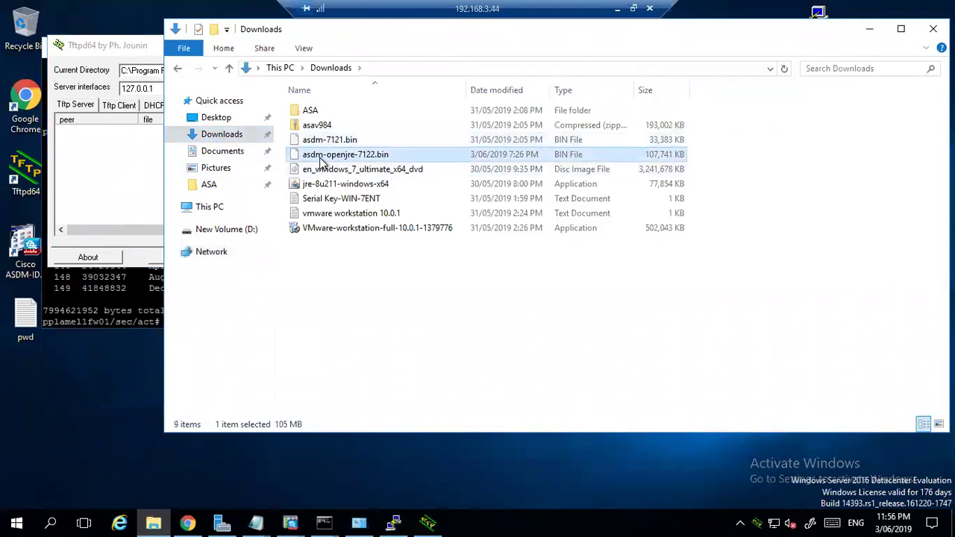
right_click(371, 156)
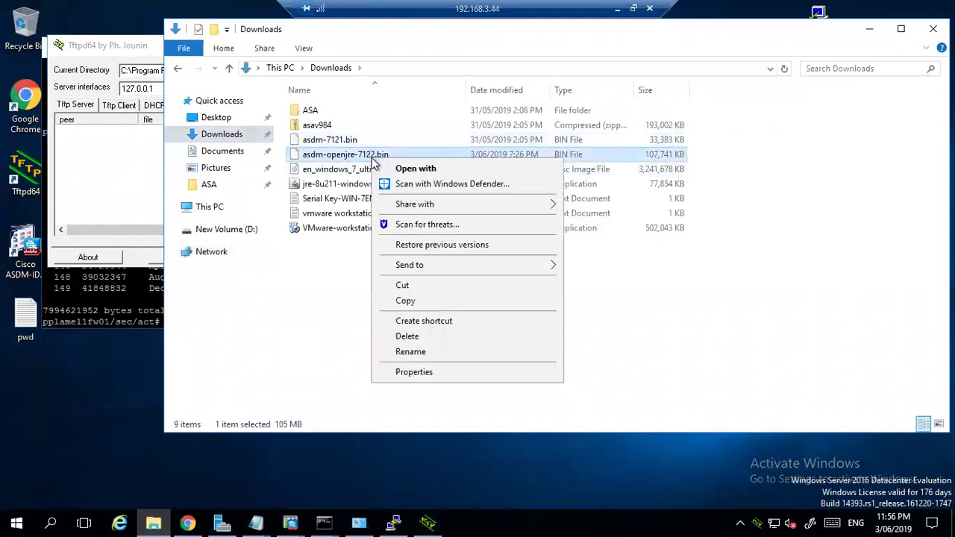
click(418, 352)
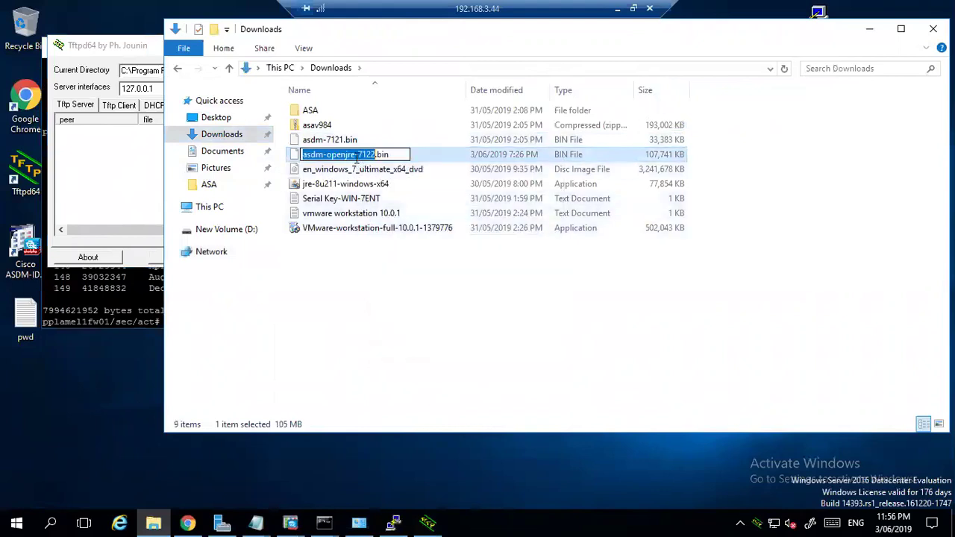
click(356, 157)
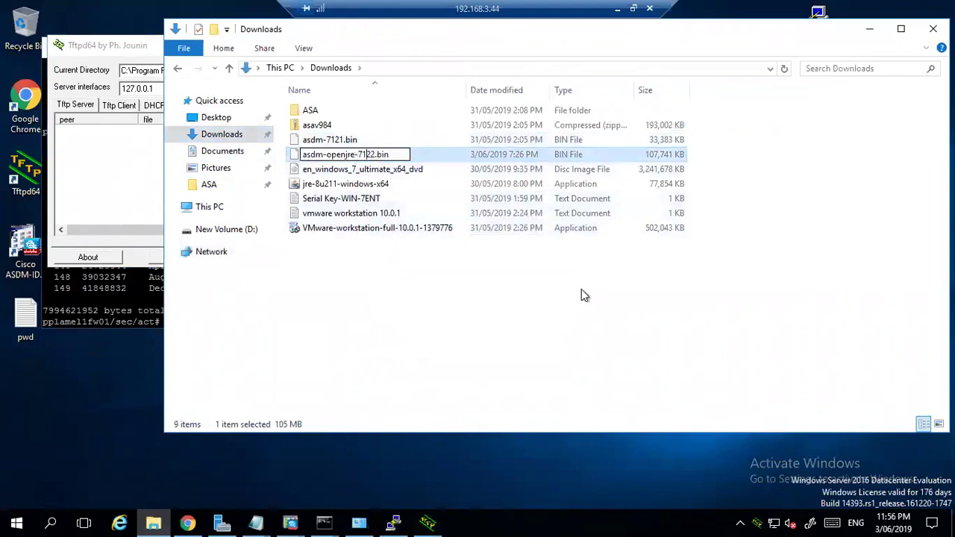
key(Left)
key(BackSpace)
key(BackSpace)
key(BackSpace)
key(BackSpace)
key(BackSpace)
key(BackSpace)
key(BackSpace)
key(BackSpace)
key(BackSpace)
key(BackSpace)
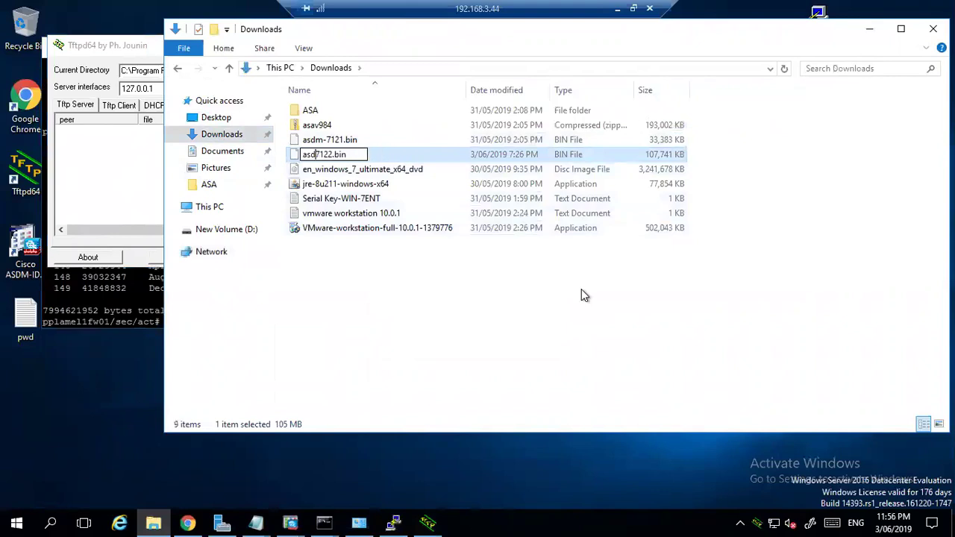
text(m)
key(Return)
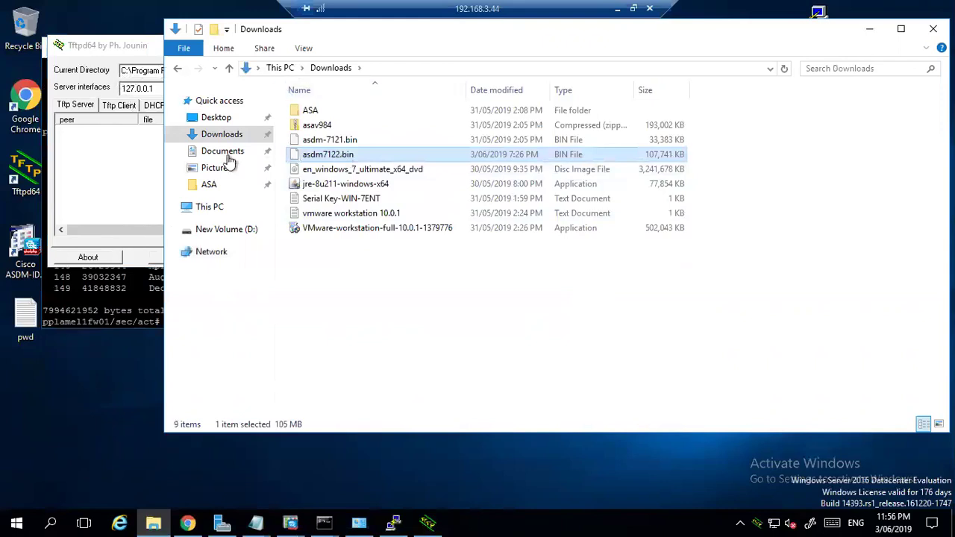
Paste asdm7122.bin into C:\Program Files\Tftpd64, granting administrator permission.
click(220, 213)
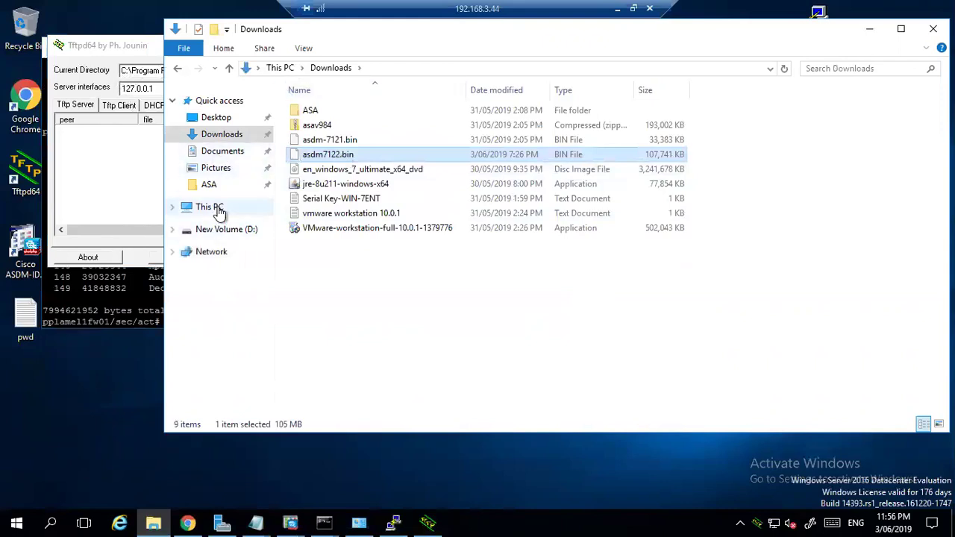
double_click(361, 223)
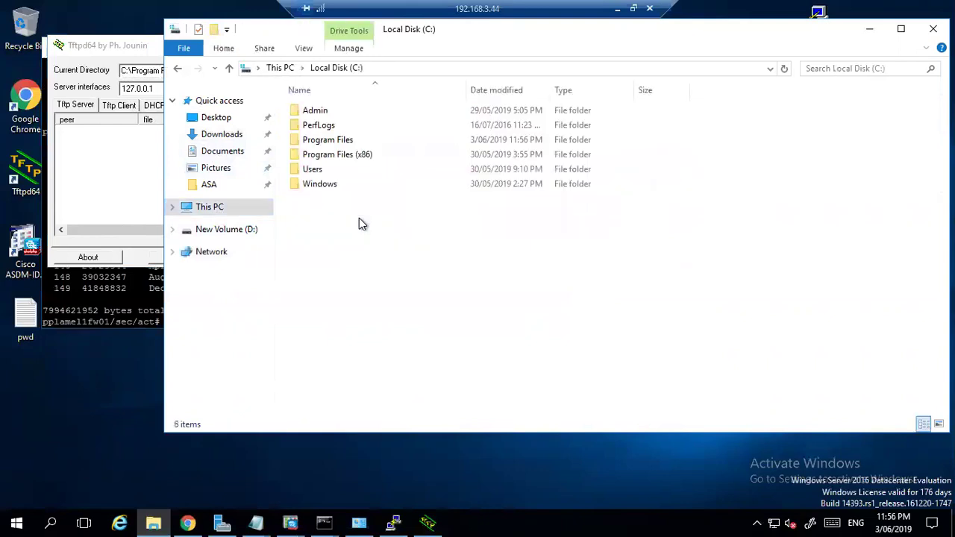
double_click(327, 140)
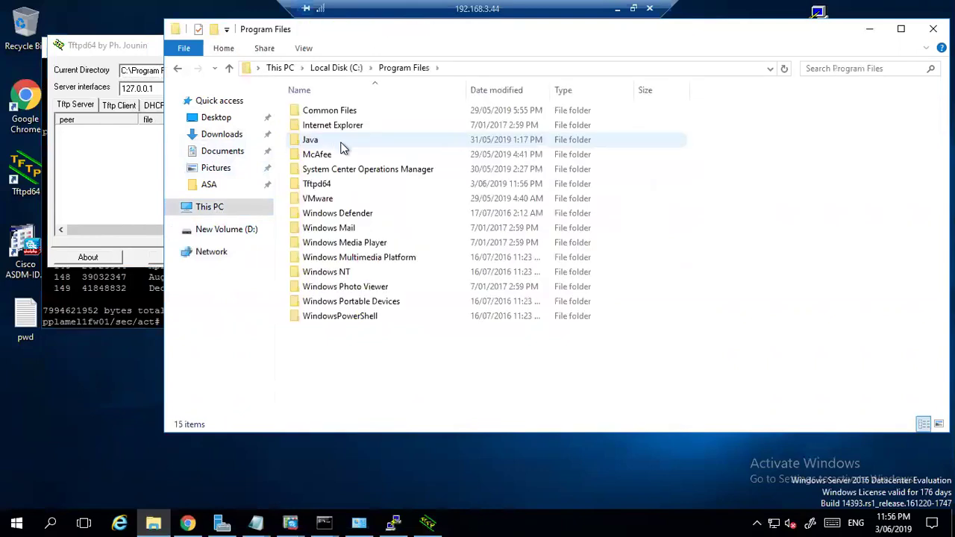
double_click(332, 186)
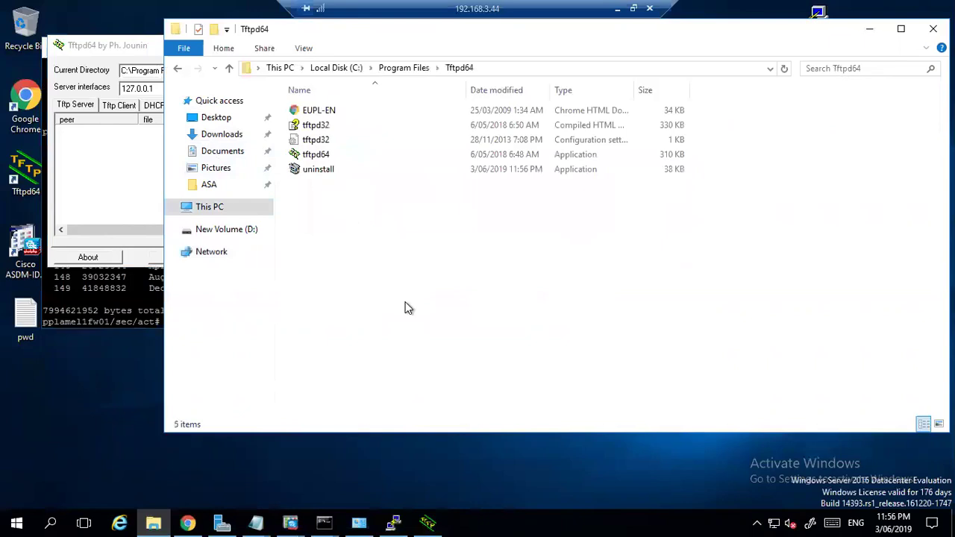
key(ctrl+v)
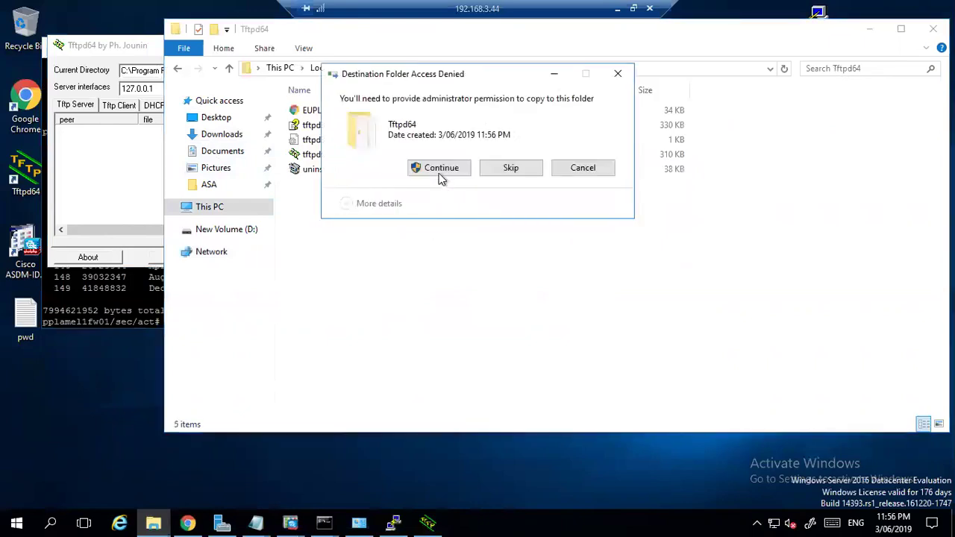
click(439, 174)
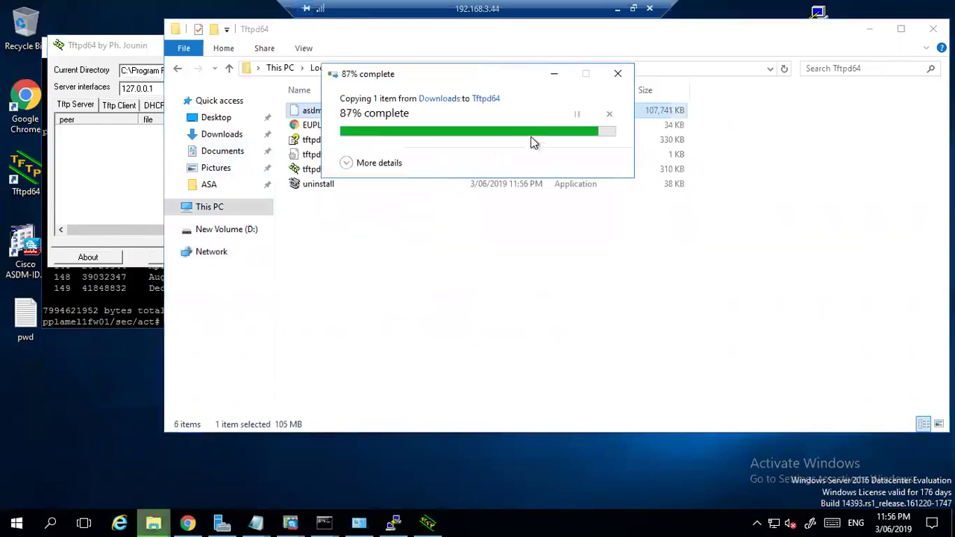
click(869, 28)
Run copy tftp: flash: in the firewall terminal.
key(alt+Tab)
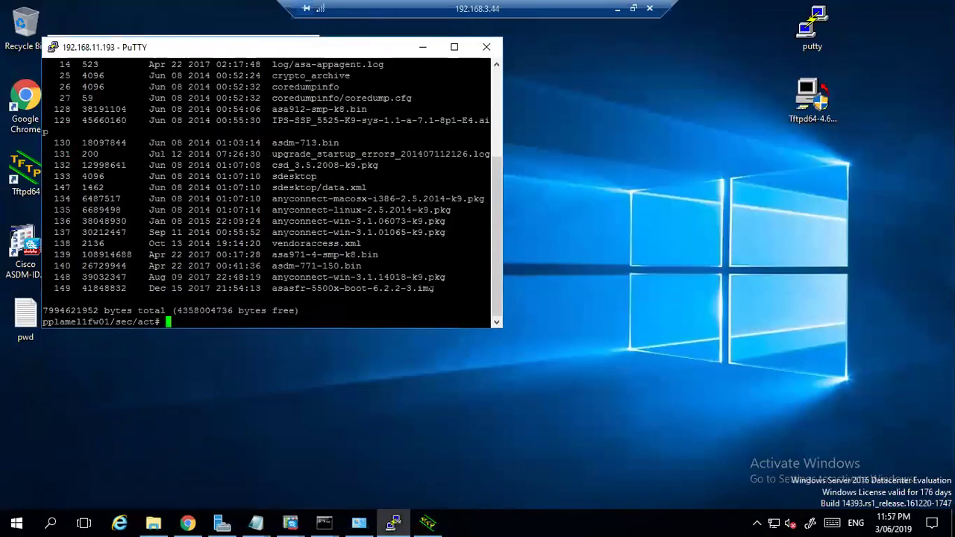
text(cop)
key(Tab)
text(tf)
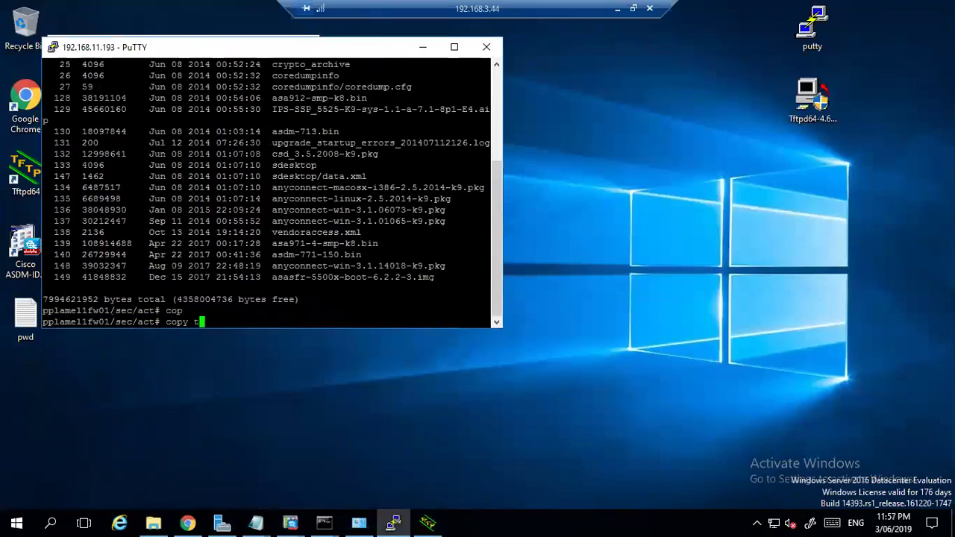
key(Tab)
text(fl)
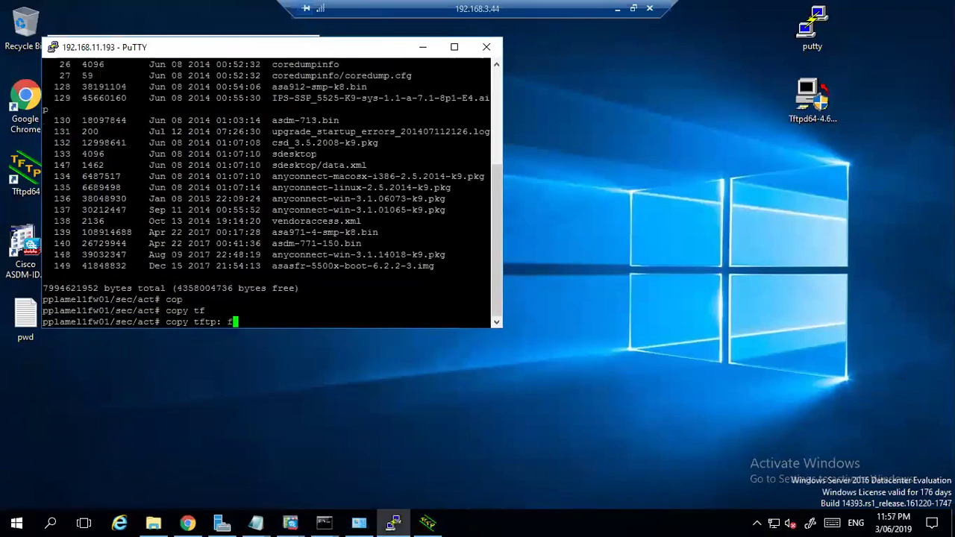
key(Tab)
key(Return)
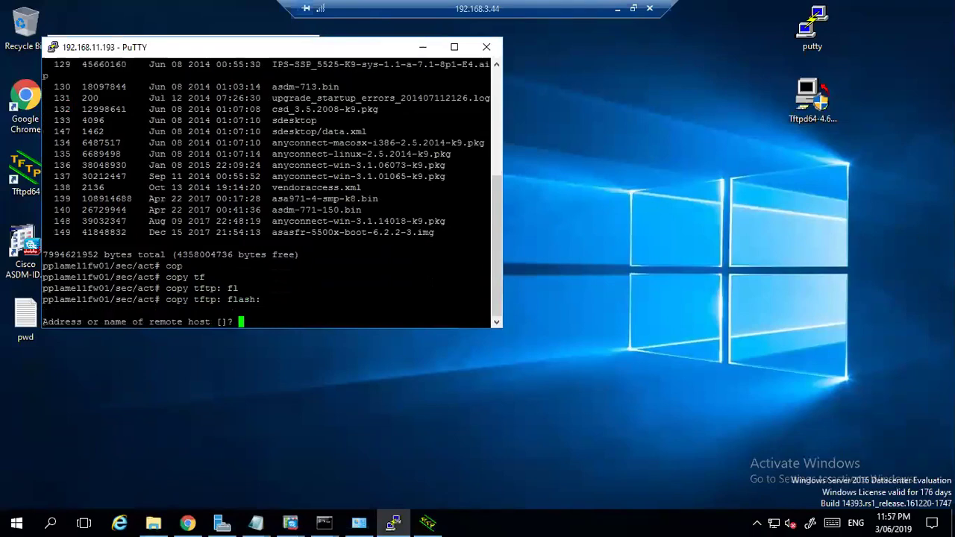
Give 192.168.3.44 as the remote host and asdm7122.bin as the source filename.
text(192.168.3.44)
key(Return)
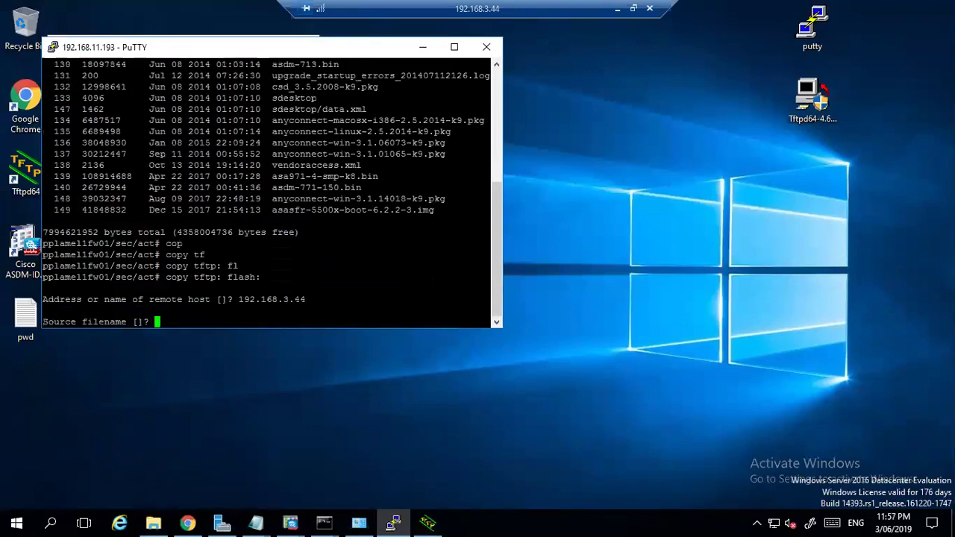
text(asdm7122)
click(152, 520)
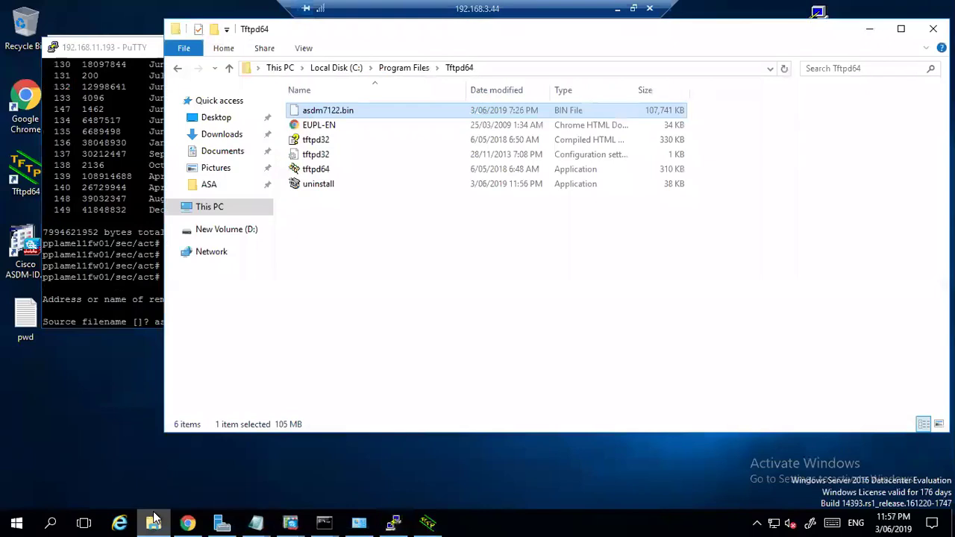
click(153, 520)
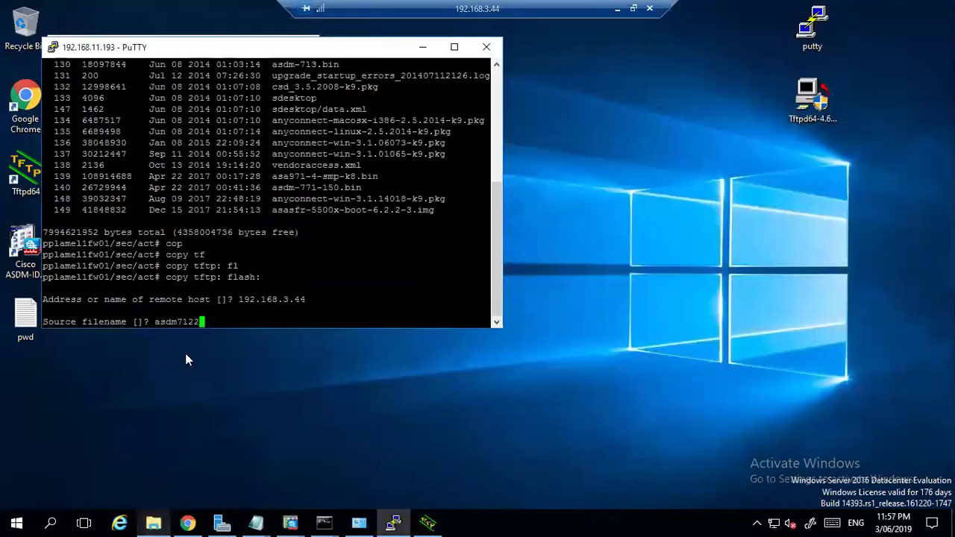
text(.bin)
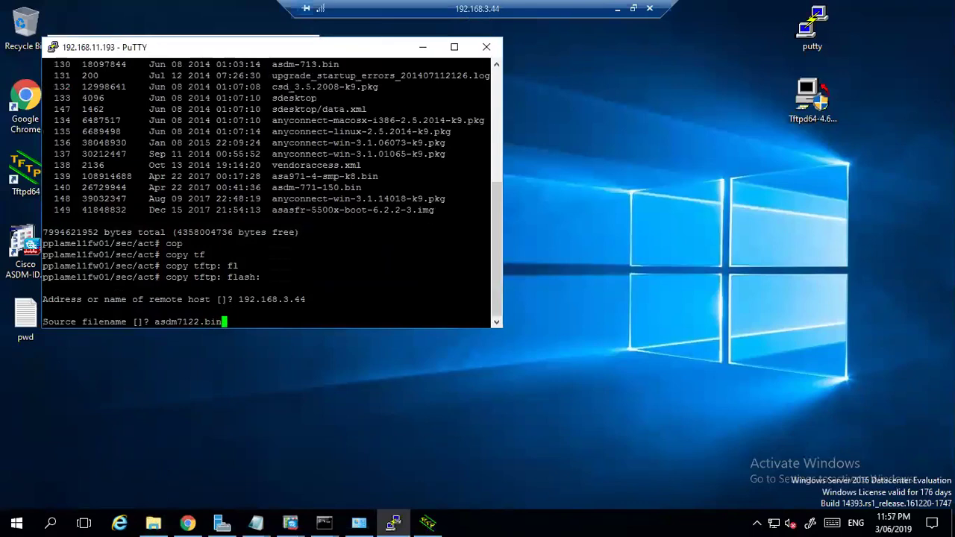
key(alt+Tab)
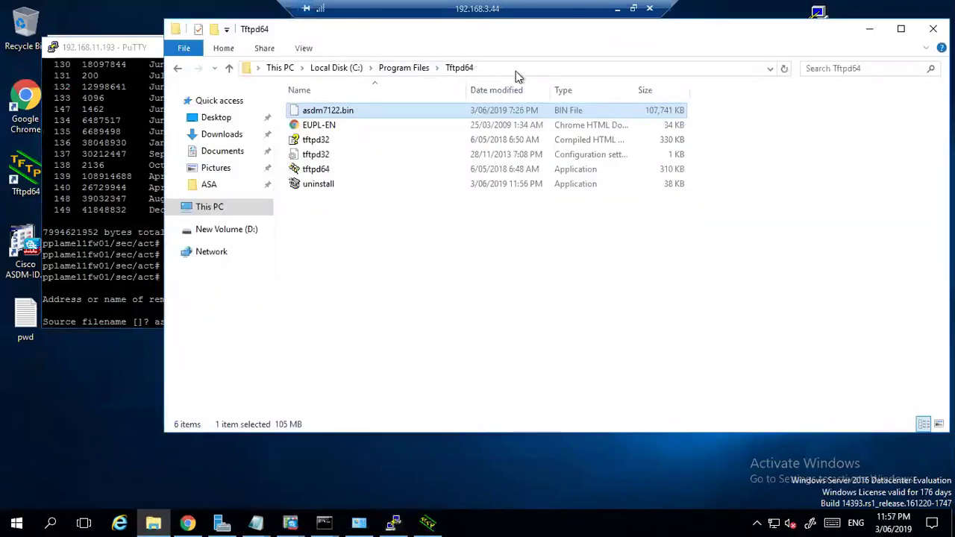
drag(516, 71, 564, 87)
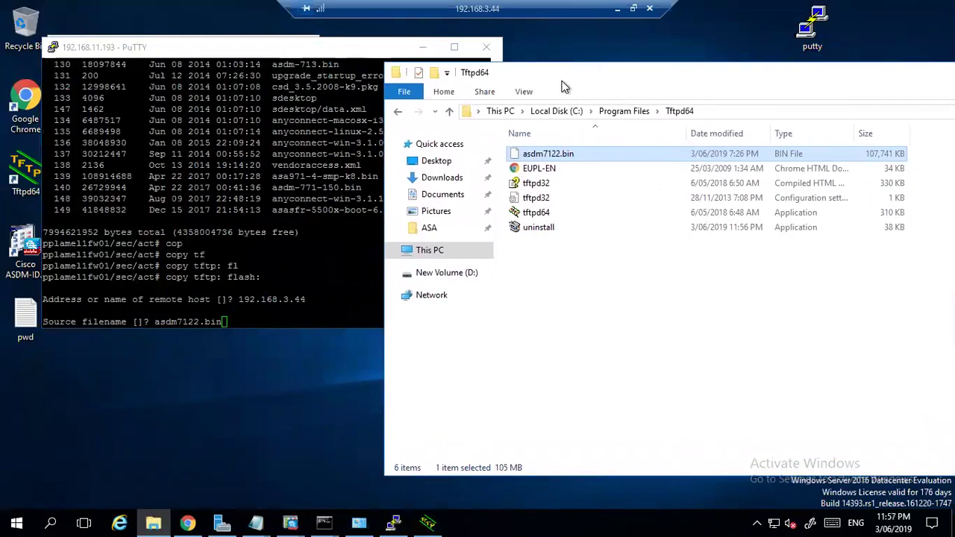
key(alt+Tab)
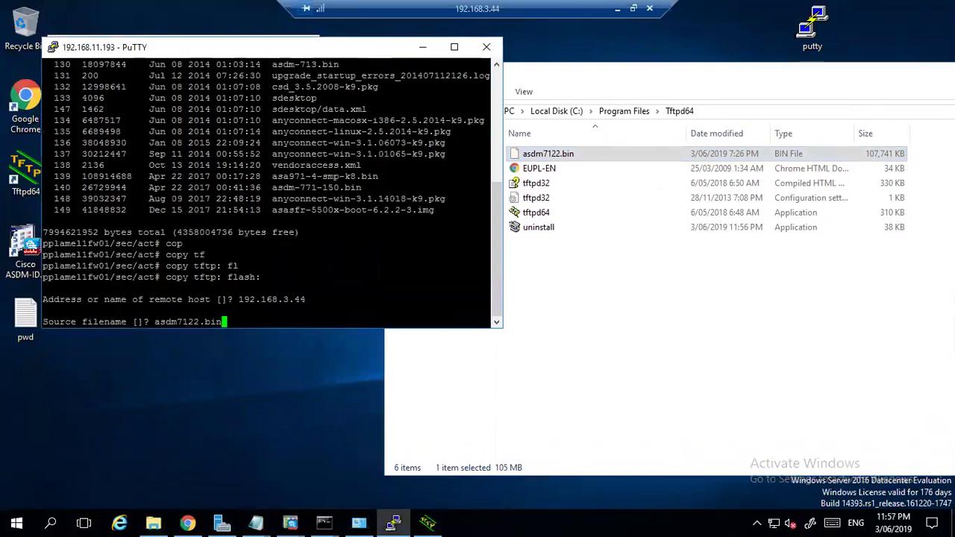
key(Return)
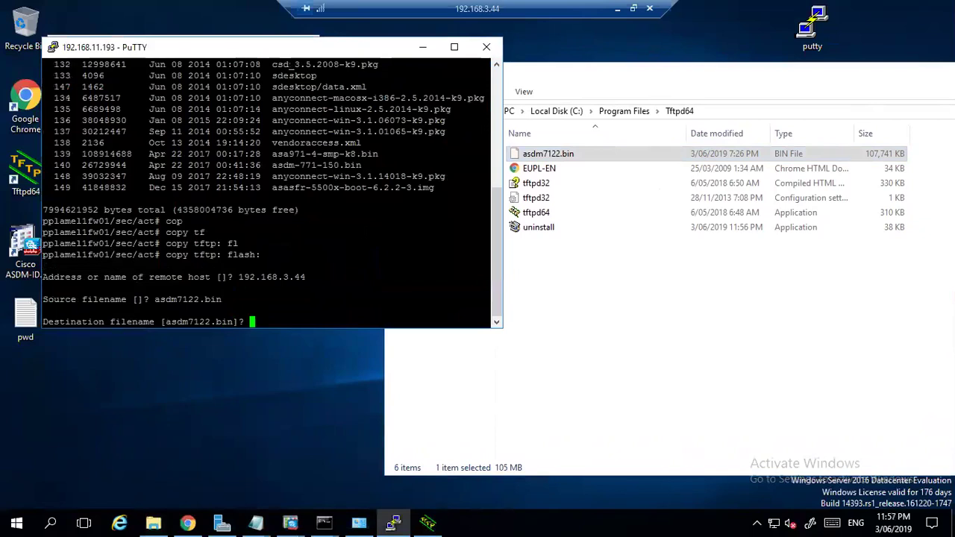
Accept the default destination name asdm7122.bin and let the TFTP copy to disk0 complete.
key(Return)
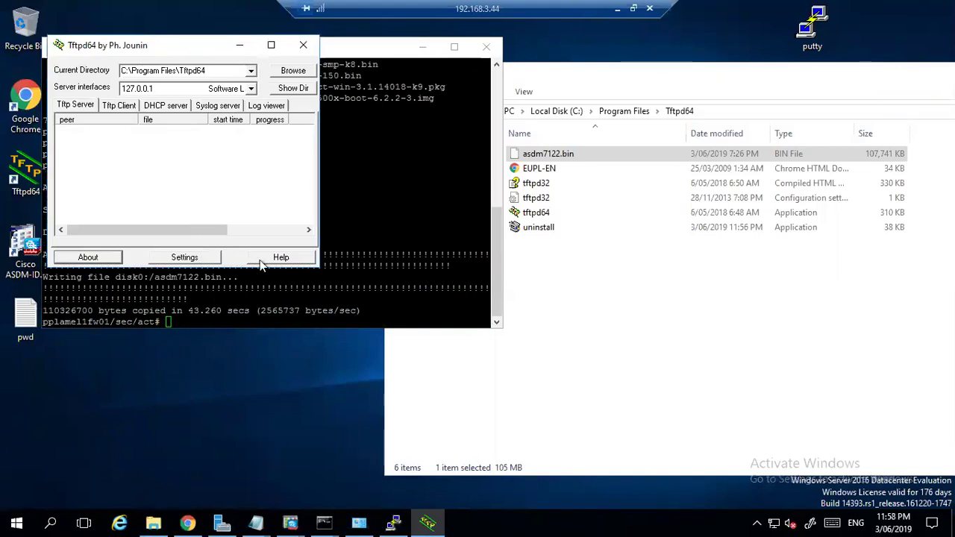
Close Tftpd64 and run show flash, confirming asdm7122.bin (110326700 bytes) is present.
click(303, 44)
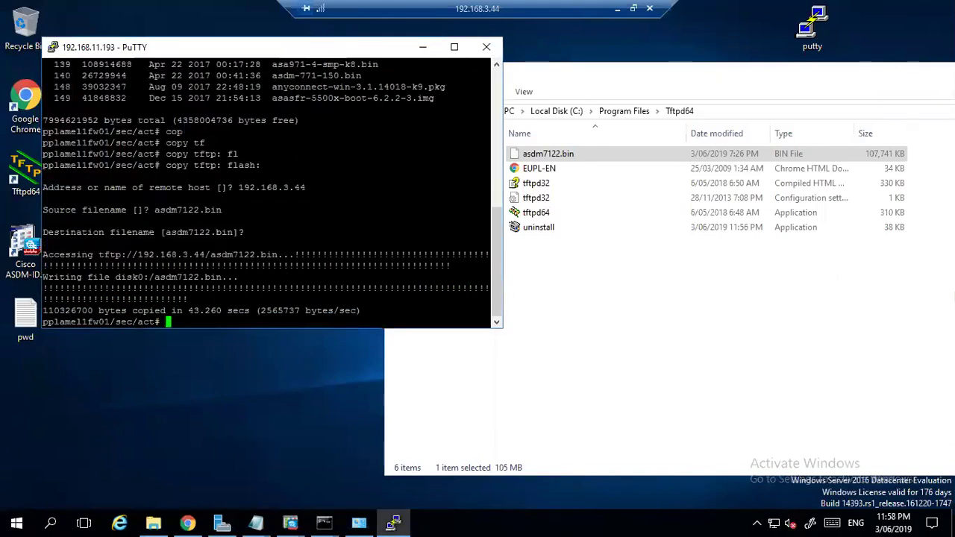
text(show flash)
key(Return)
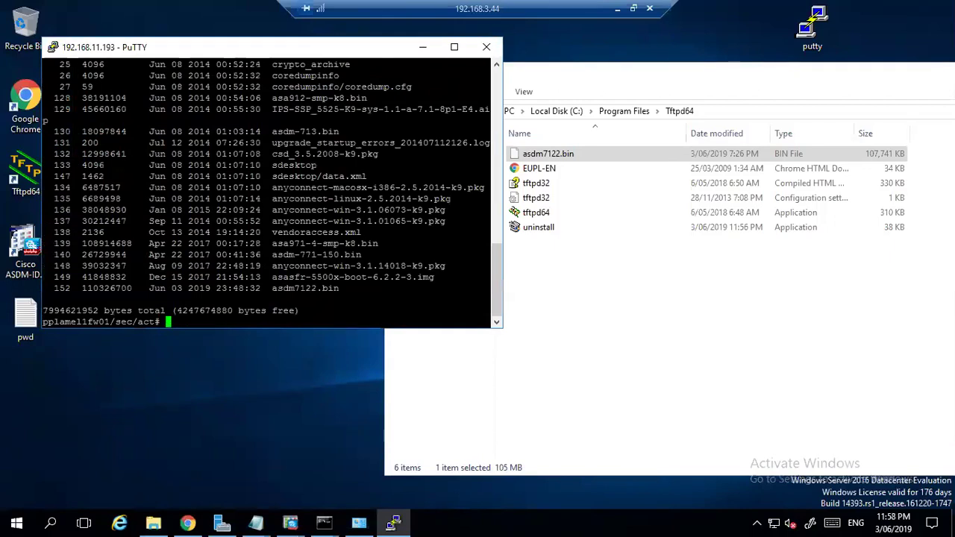
Run show asdm image, which still reports disk0:/asdm-771-150.bin.
text(show as)
key(Tab)
text(d)
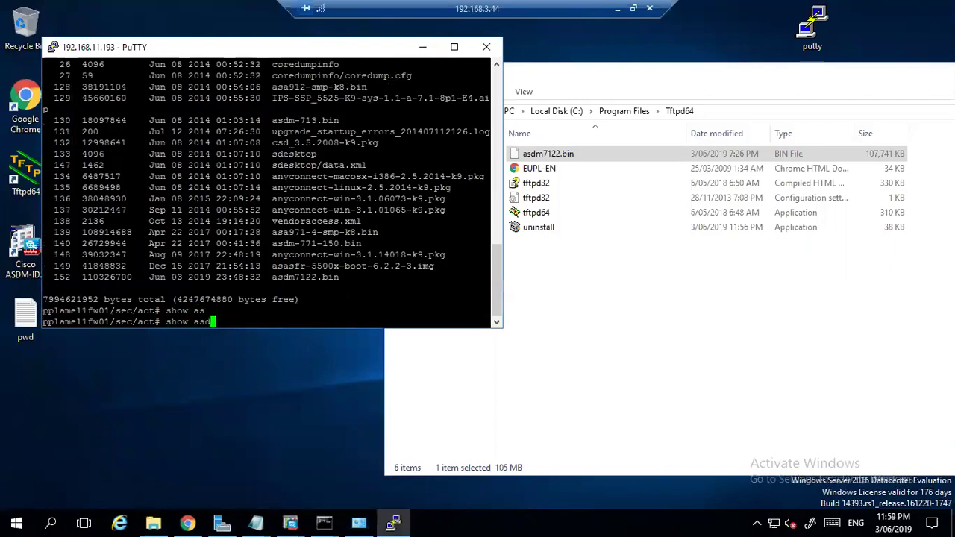
key(Tab)
text(im)
key(Tab)
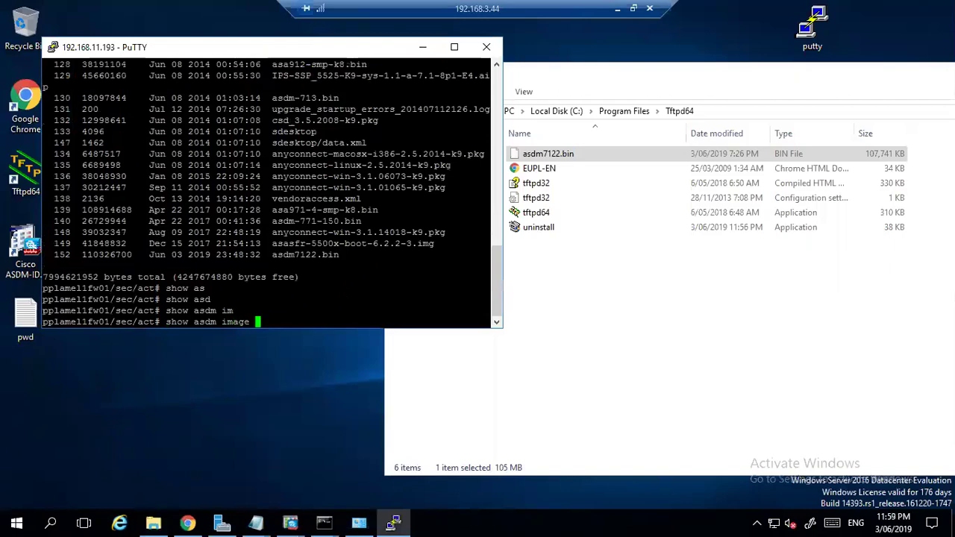
key(Return)
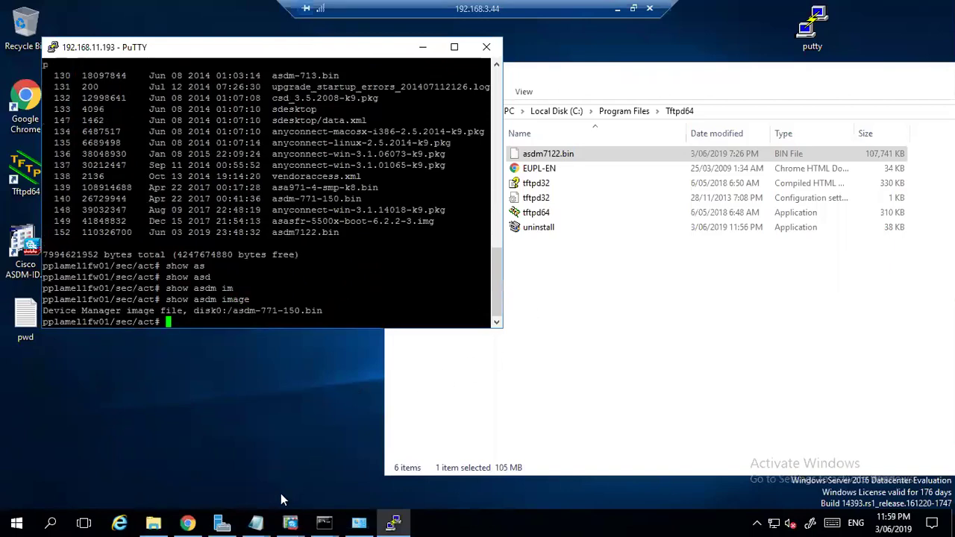
Bring the Notepad notes window forward and place it beside the terminal.
click(256, 523)
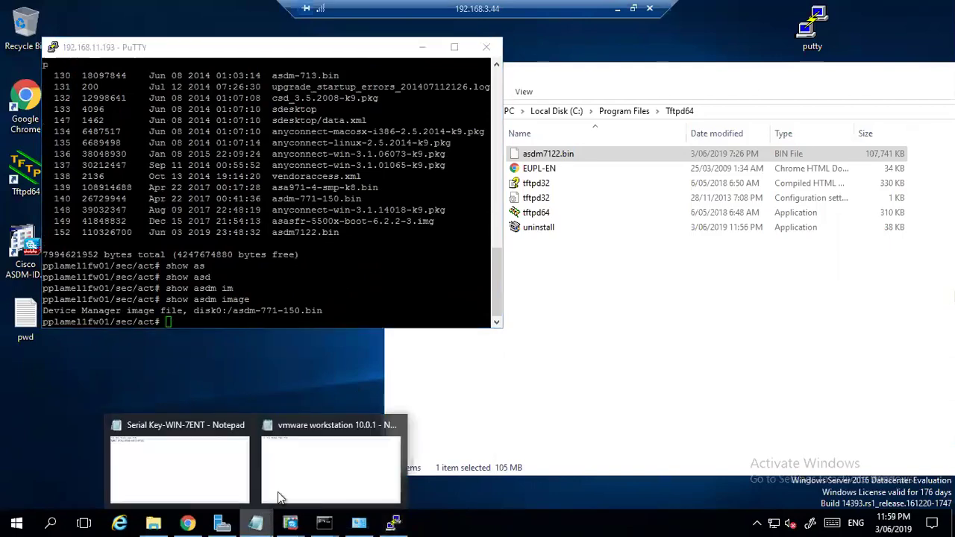
click(302, 471)
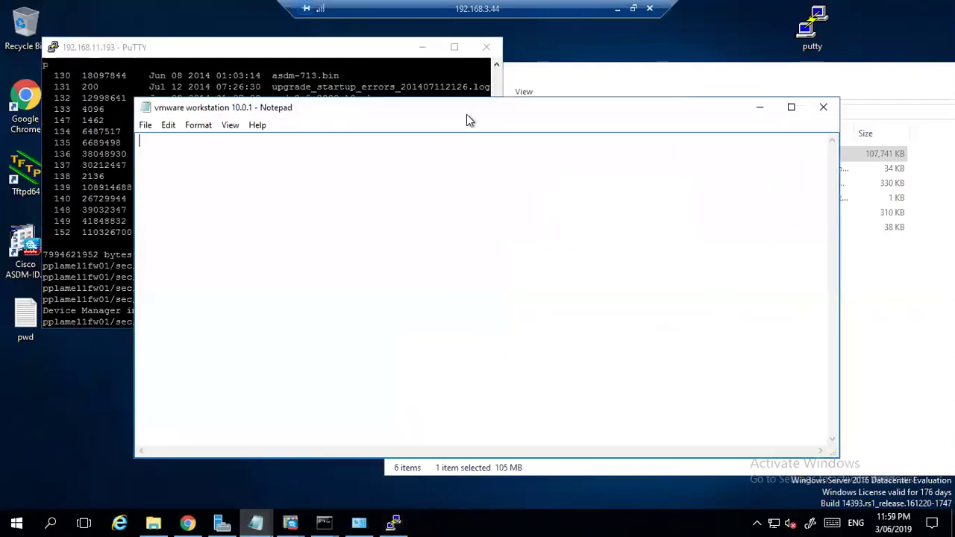
drag(466, 114, 659, 158)
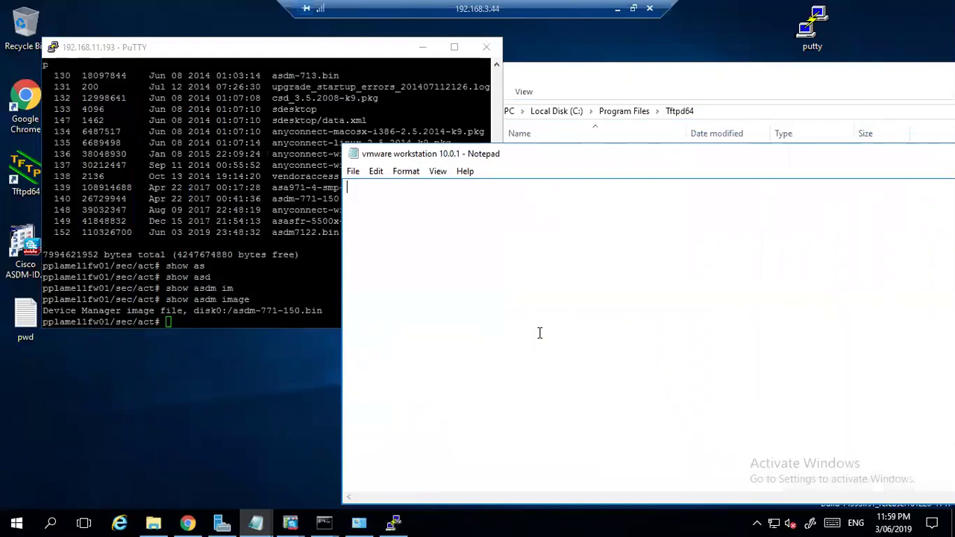
Write disk0:/asdm7122.bin in Notepad, with asdm image flash:asdm7122.bin on a line below.
text(disk0:/asdm7122)
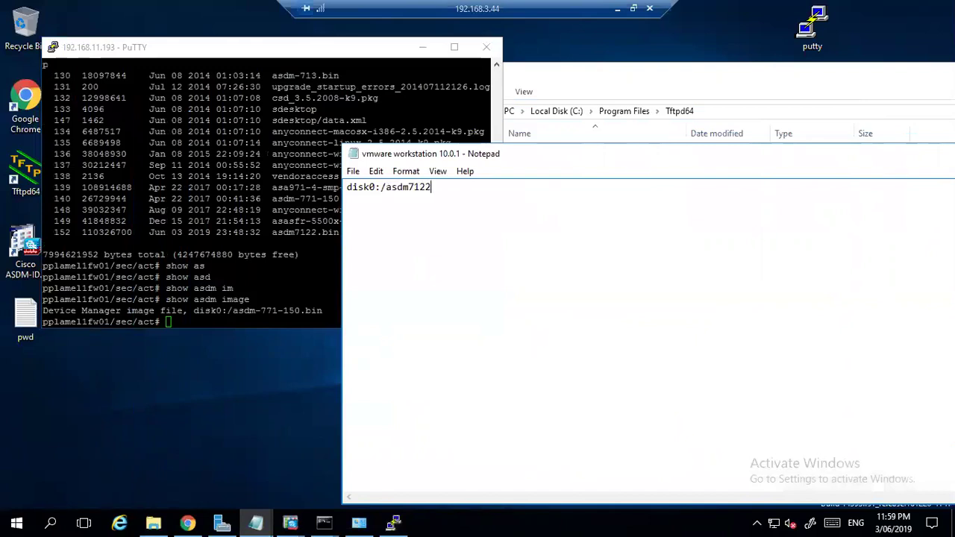
text(.bin)
key(Return)
key(Return)
text(asdm image)
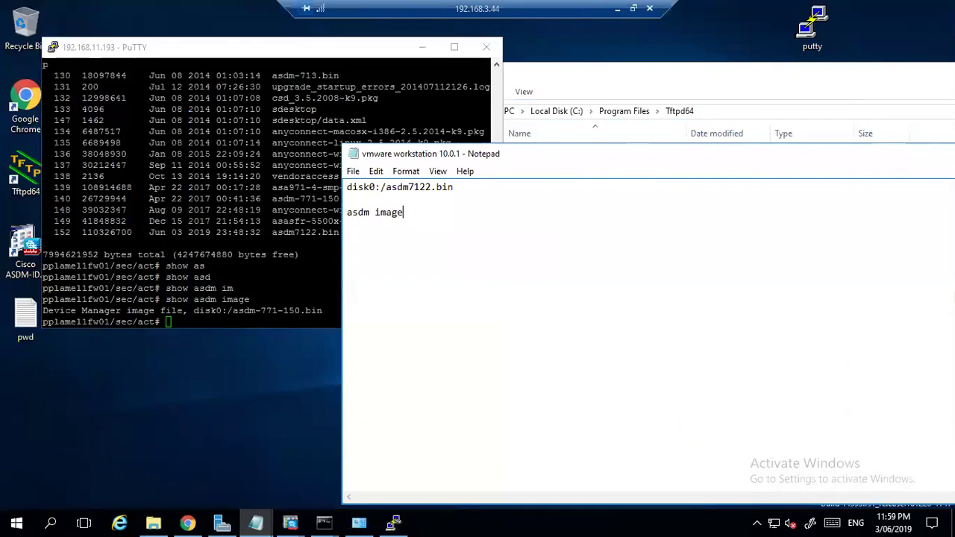
text(flash:asdm7122.bin)
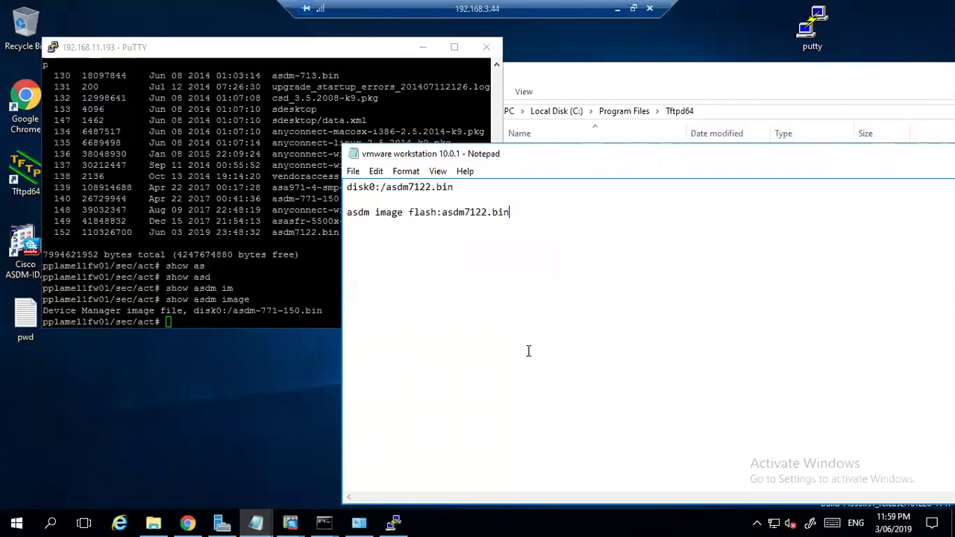
Back in the ASA terminal, enter configure terminal mode.
key(alt+Tab)
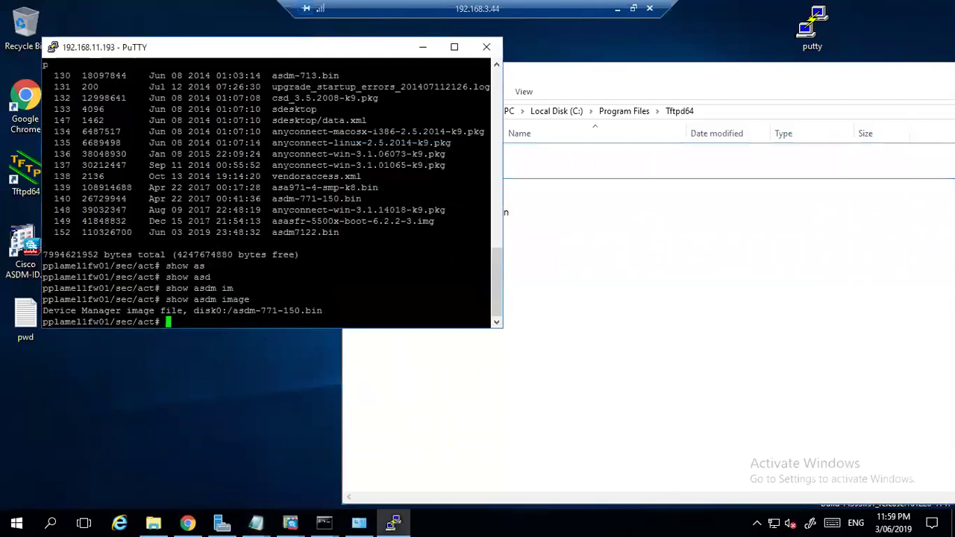
text(diu)
key(Return)
text(dis)
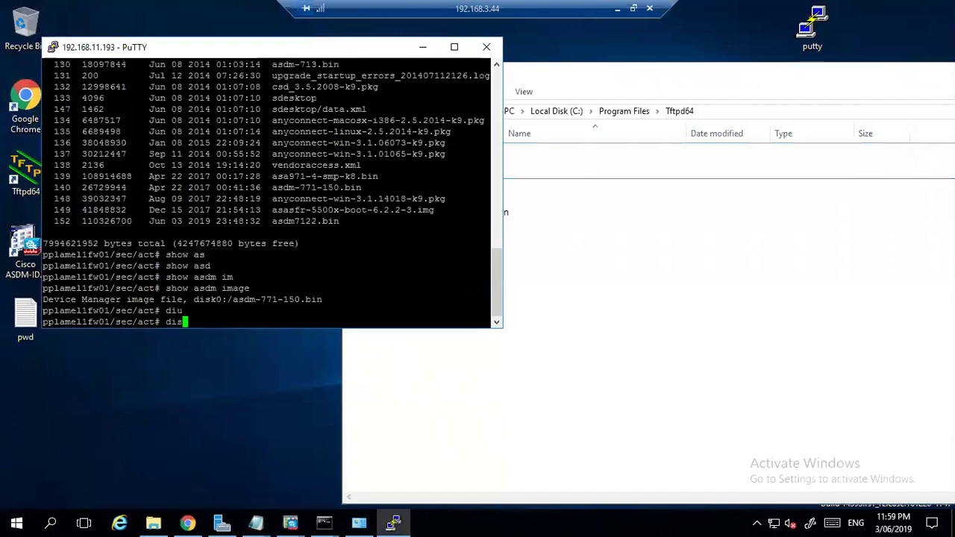
key(Tab)
key(BackSpace)
key(BackSpace)
key(BackSpace)
key(BackSpace)
key(BackSpace)
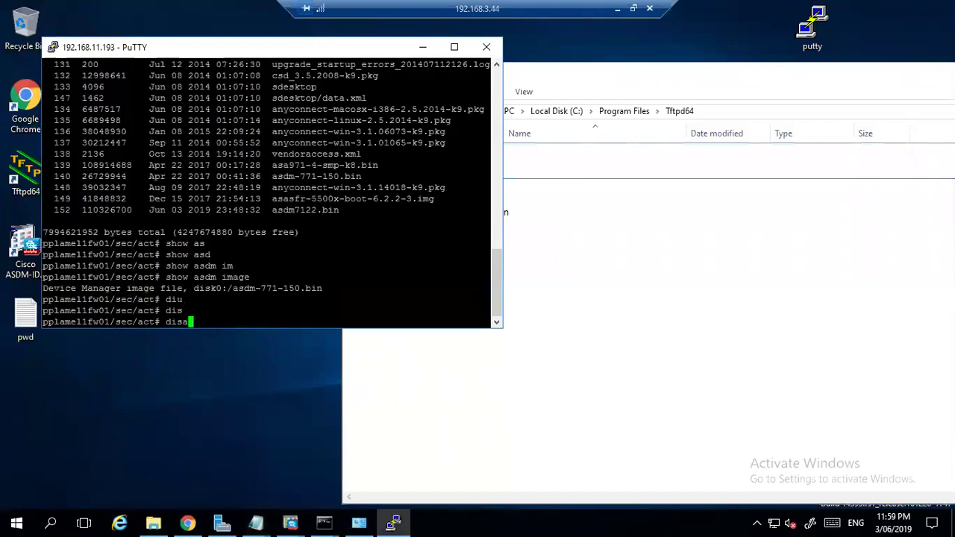
key(BackSpace)
key(BackSpace)
key(BackSpace)
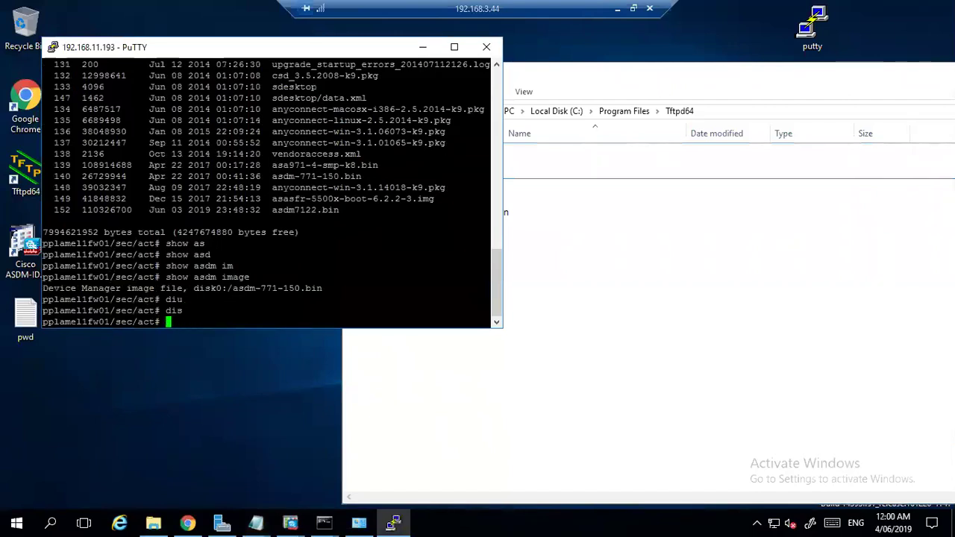
text(confi)
key(Tab)
text(t)
key(Return)
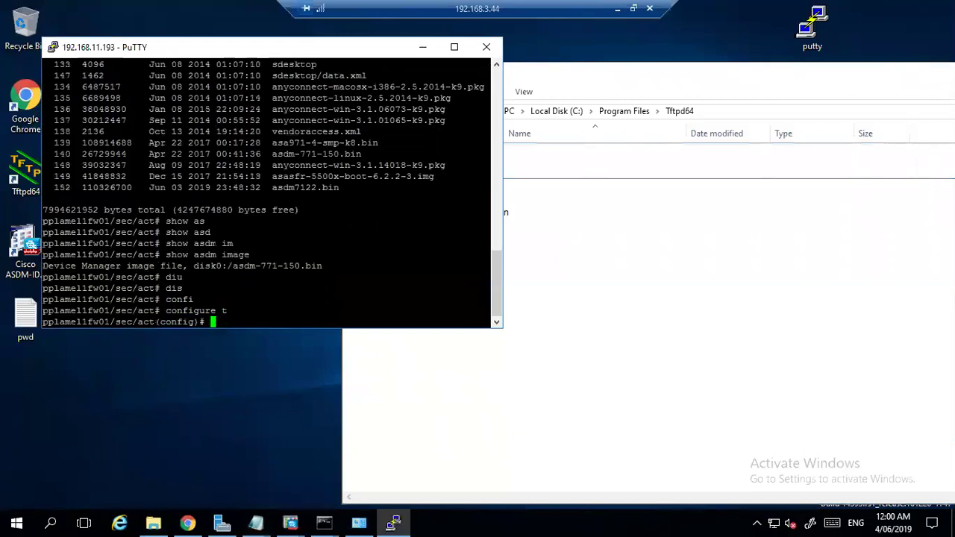
Probe dis/disk completions at the config prompt, clear the line, and move Notepad aside.
text(di)
key(Tab)
text(s)
key(Tab)
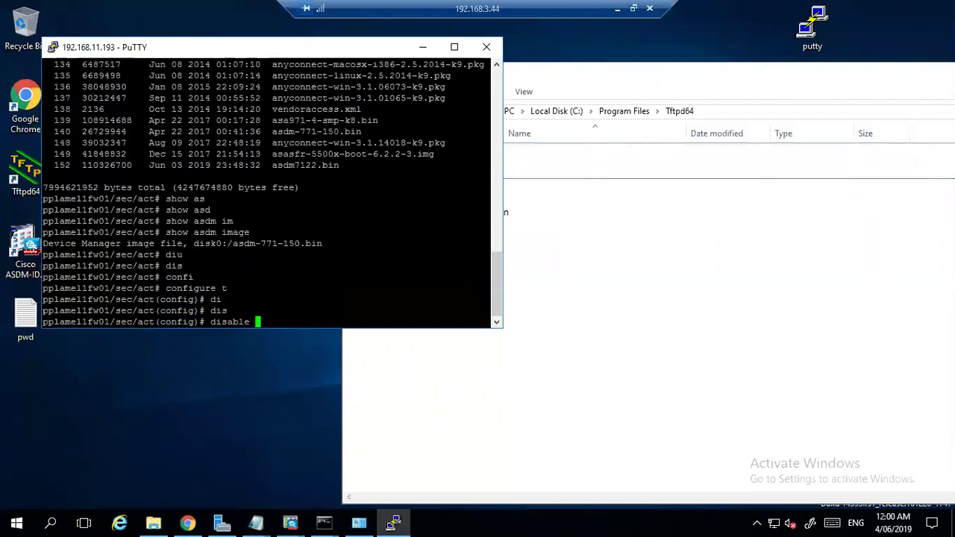
key(BackSpace)
key(BackSpace)
key(BackSpace)
key(BackSpace)
key(BackSpace)
text(k)
key(Tab)
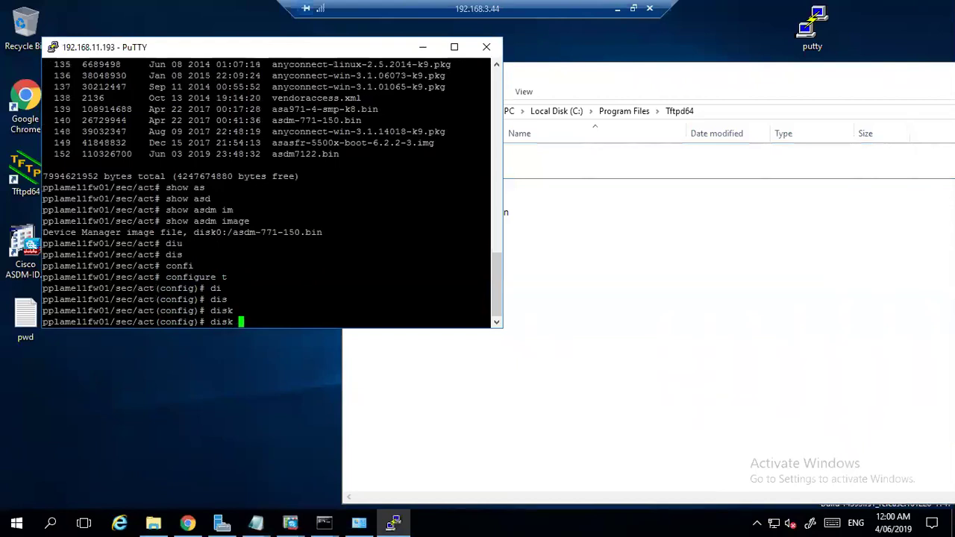
key(Tab)
text(?)
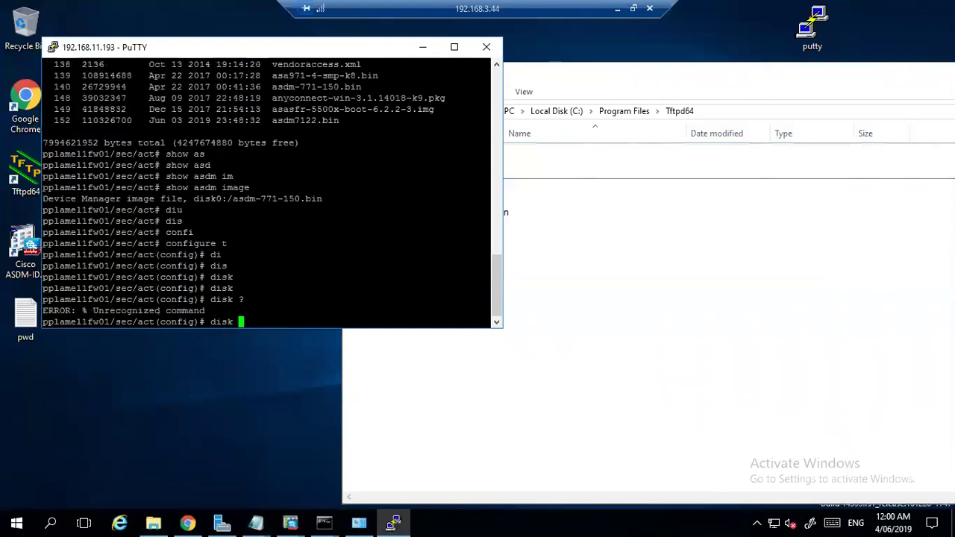
key(BackSpace)
key(BackSpace)
key(BackSpace)
key(BackSpace)
key(BackSpace)
click(580, 170)
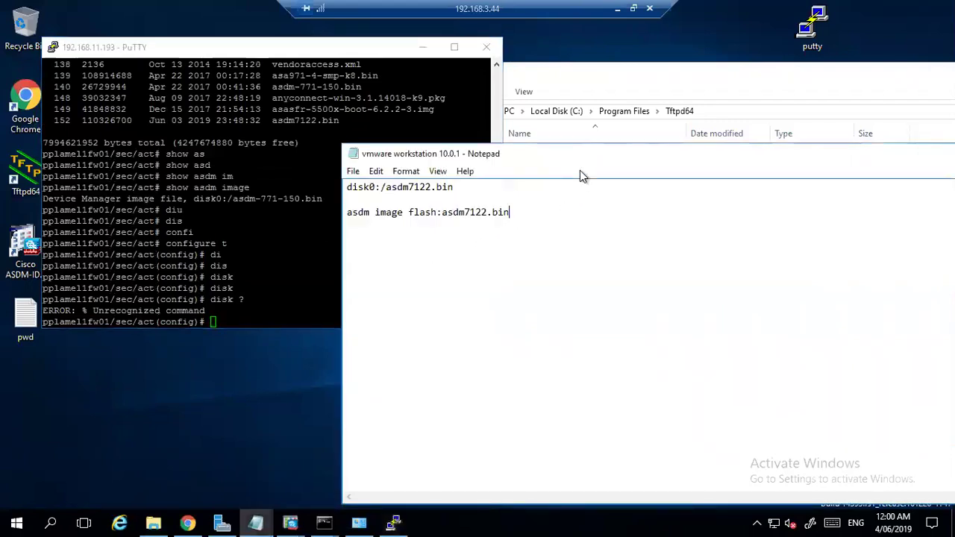
drag(719, 164, 905, 178)
click(363, 307)
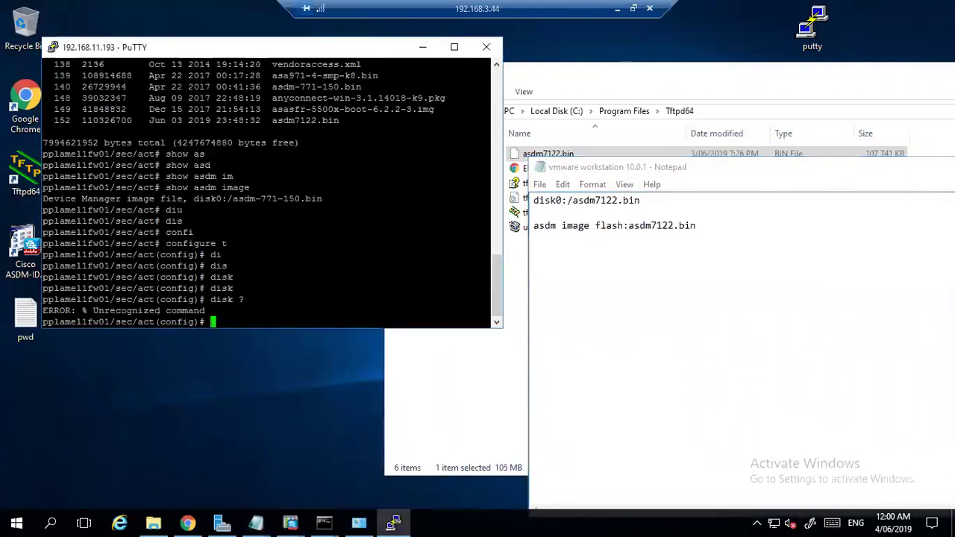
Enter asdm image flash:asdm7122.bin, then exit configuration mode.
text(asd)
key(Return)
text(asdm )
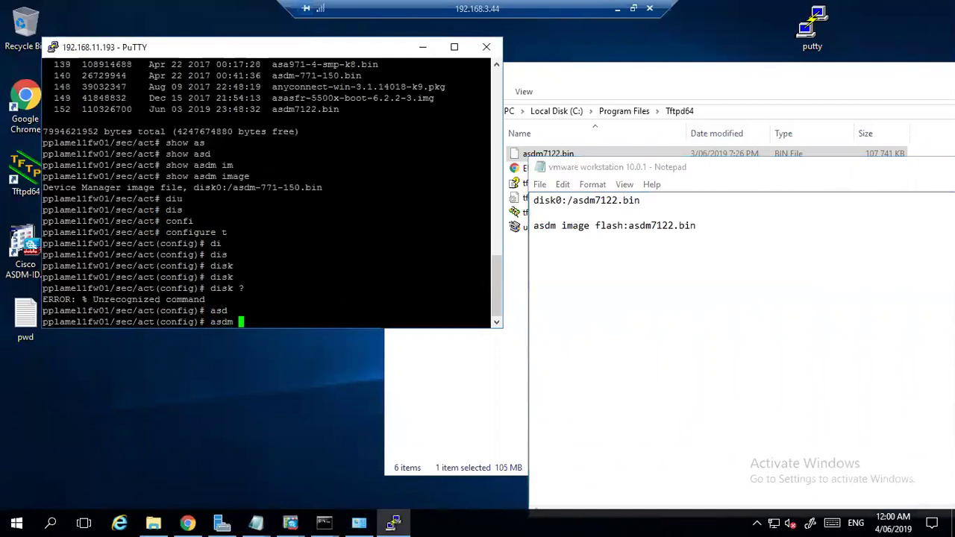
text(im)
key(Tab)
text(fl)
key(Tab)
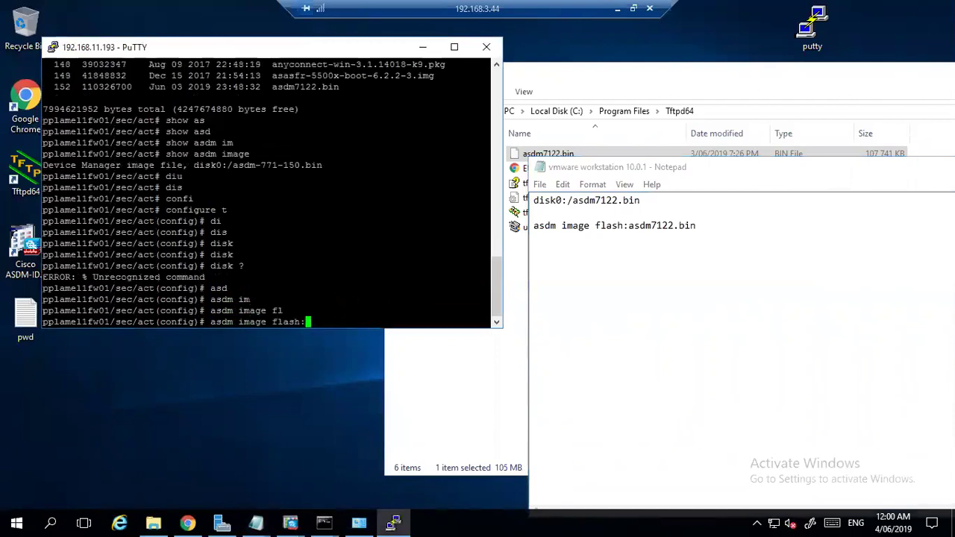
text(as)
key(Tab)
text(dm)
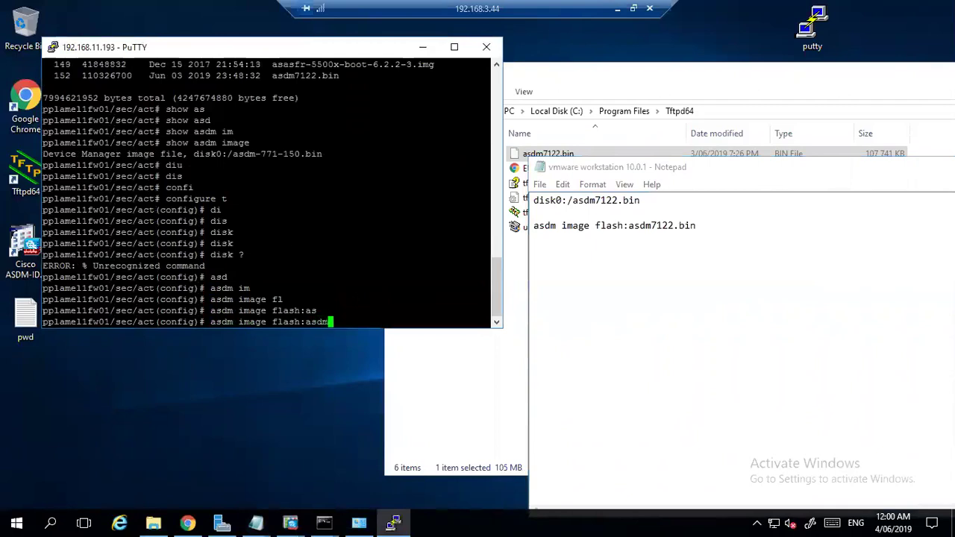
text(71)
key(Tab)
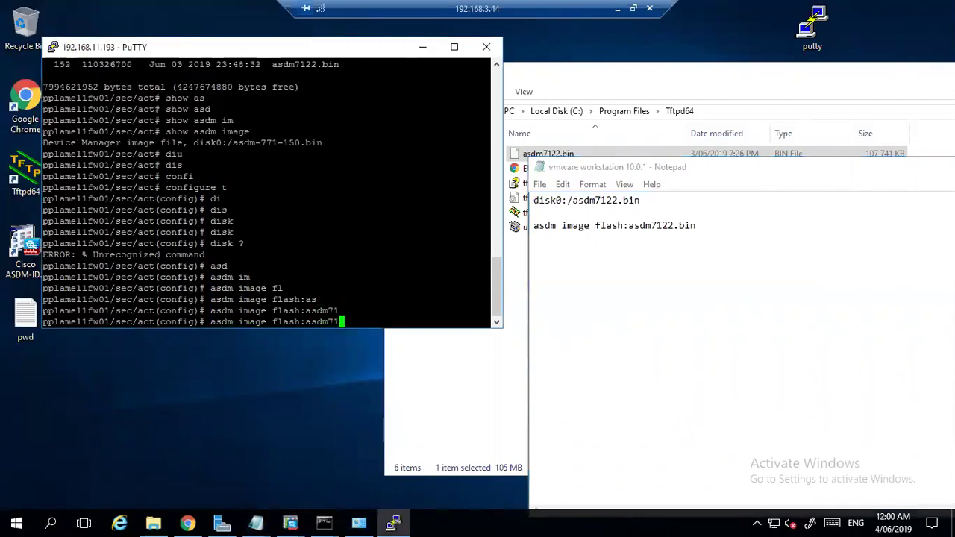
text(22.bin)
key(Return)
text(exit)
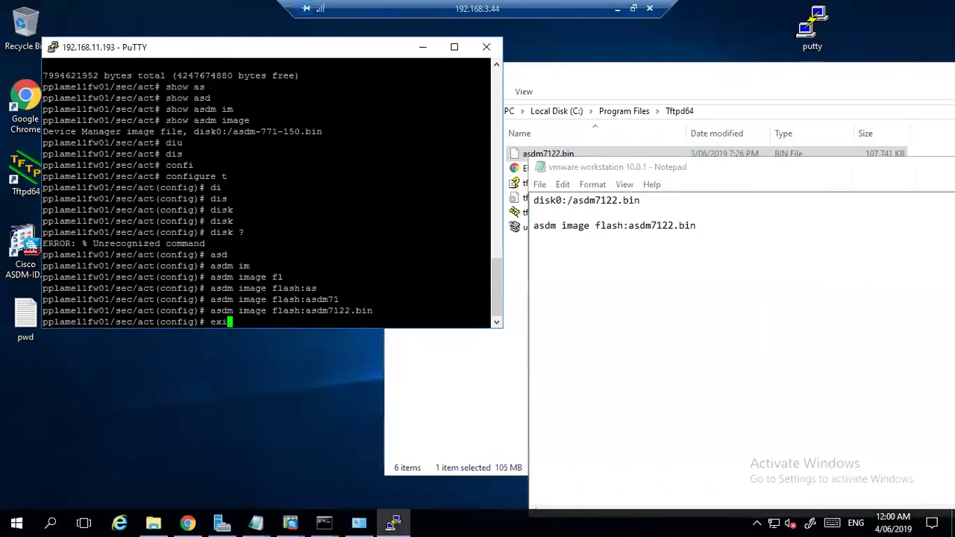
key(Return)
Run show asdm image to confirm disk0:/asdm7122.bin is configured.
text(show ad)
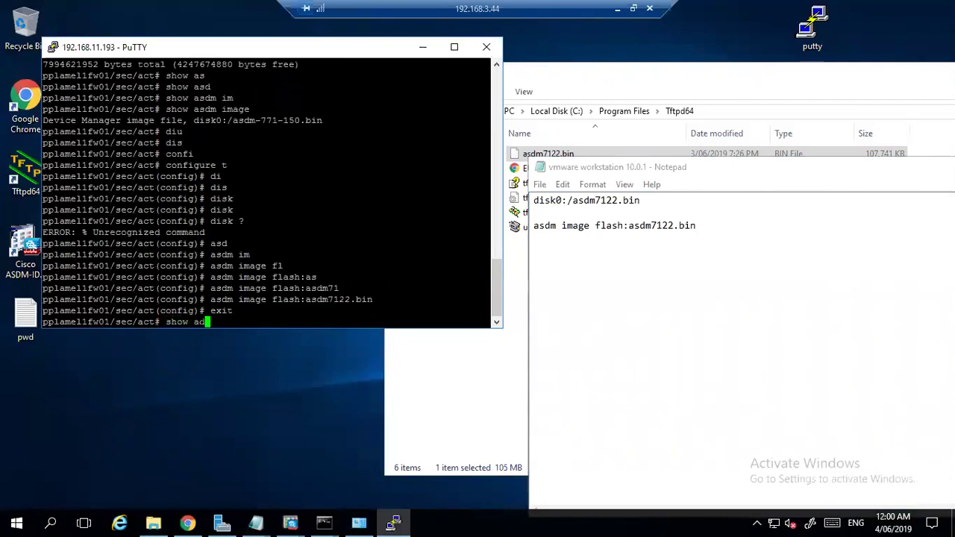
key(BackSpace)
text(sdm)
key(Tab)
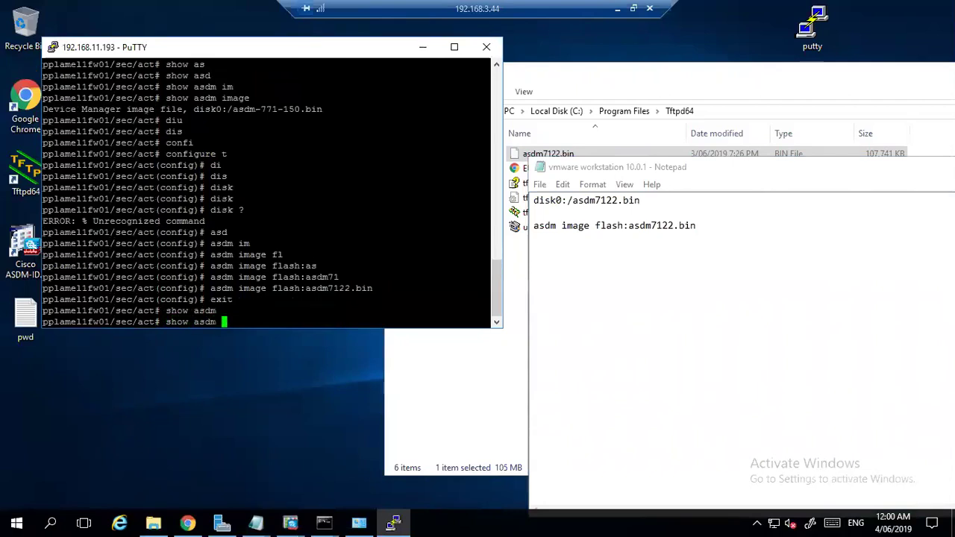
text(im)
key(Tab)
key(Return)
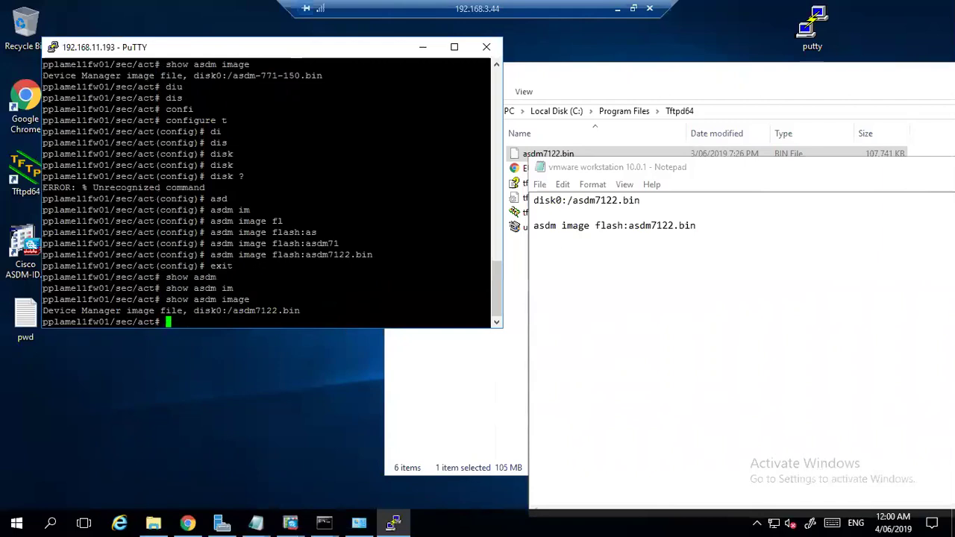
Launch the Cisco ASDM-IDM Launcher from the desktop icon and move the other windows aside.
click(664, 198)
key(shift+Home)
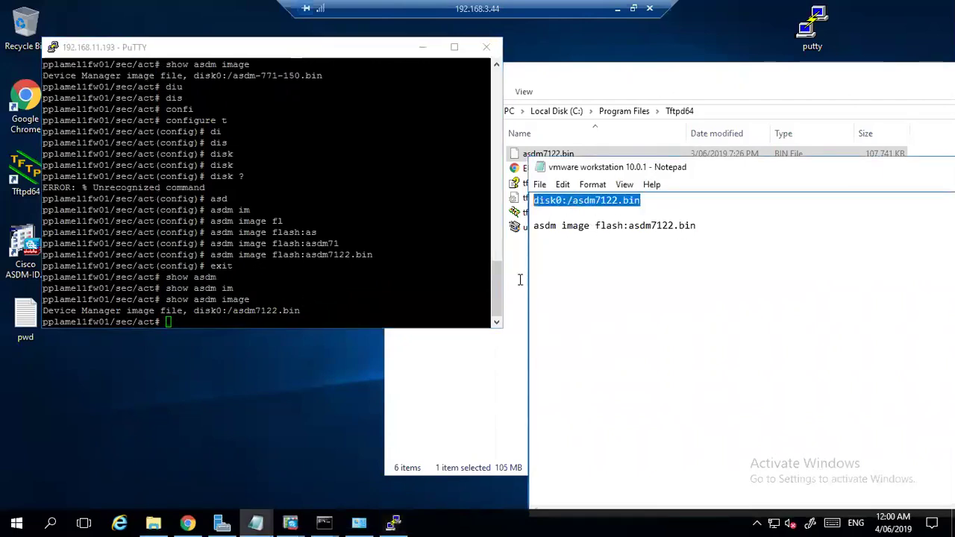
click(483, 372)
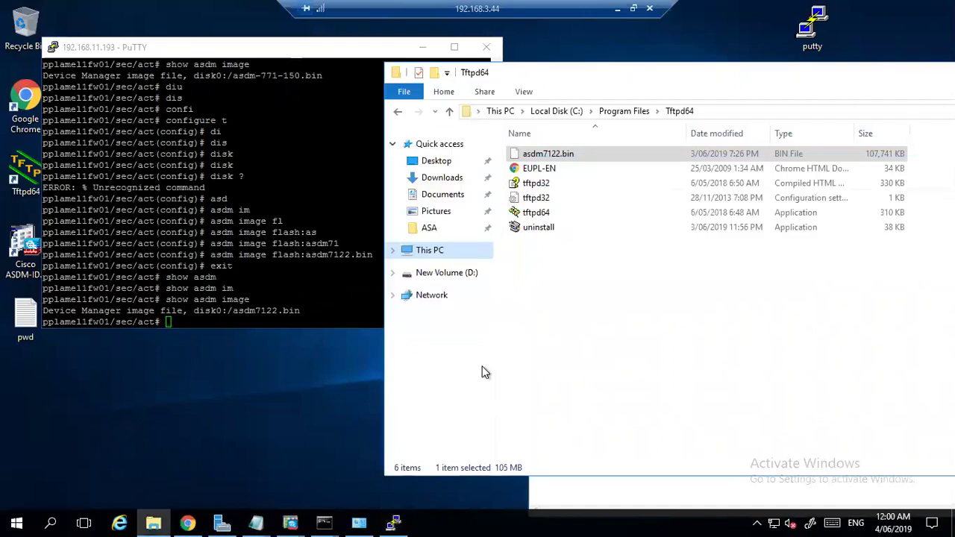
double_click(29, 247)
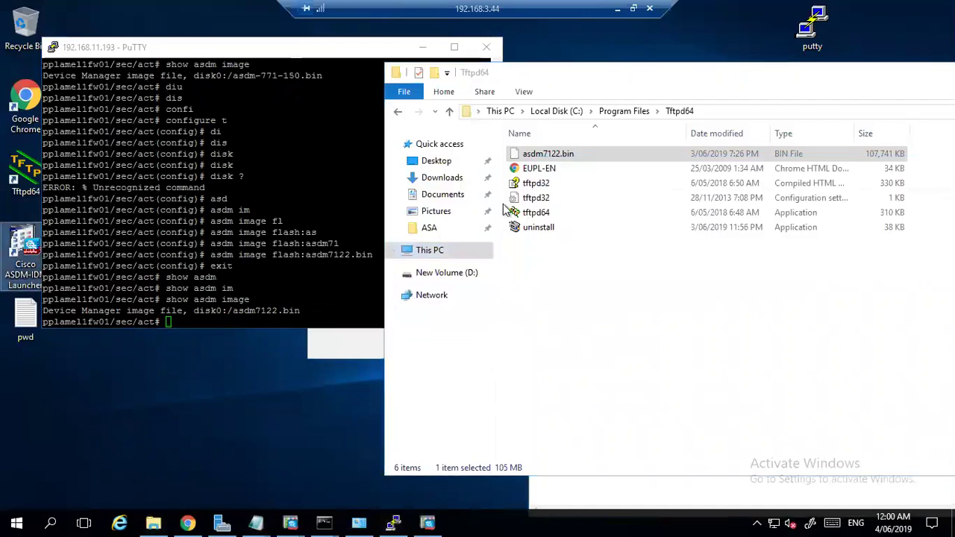
click(423, 47)
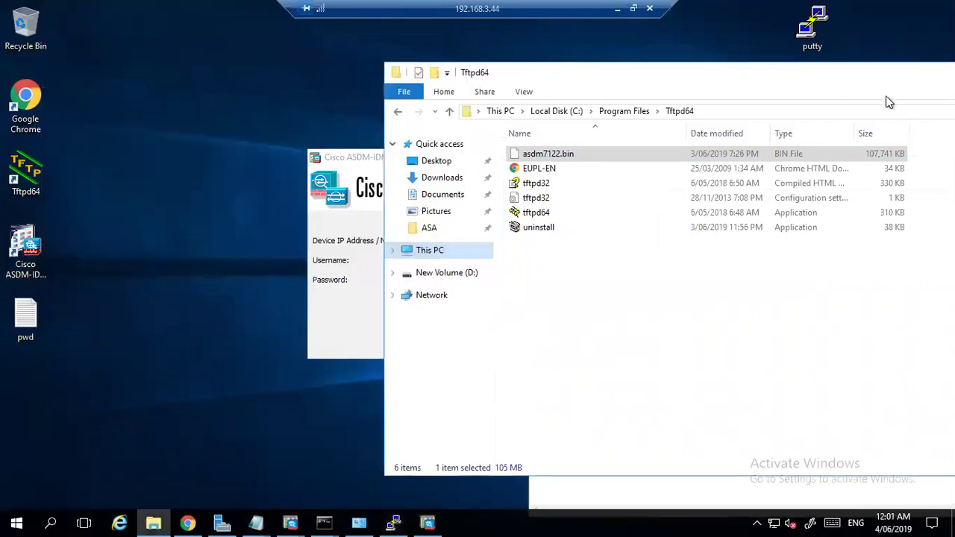
drag(767, 76, 673, 94)
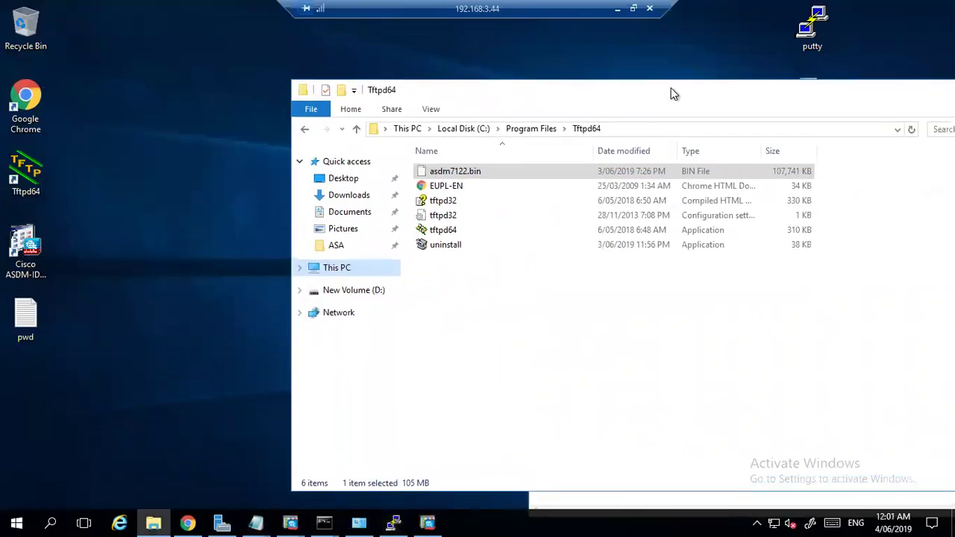
Connect the launcher to 192.168.11.193:27144 with the admin username and password.
click(949, 88)
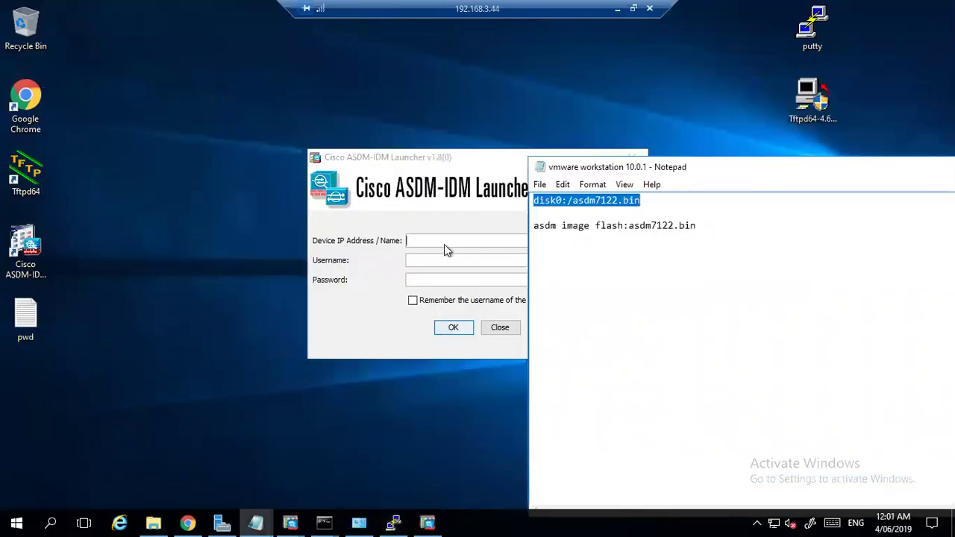
click(424, 241)
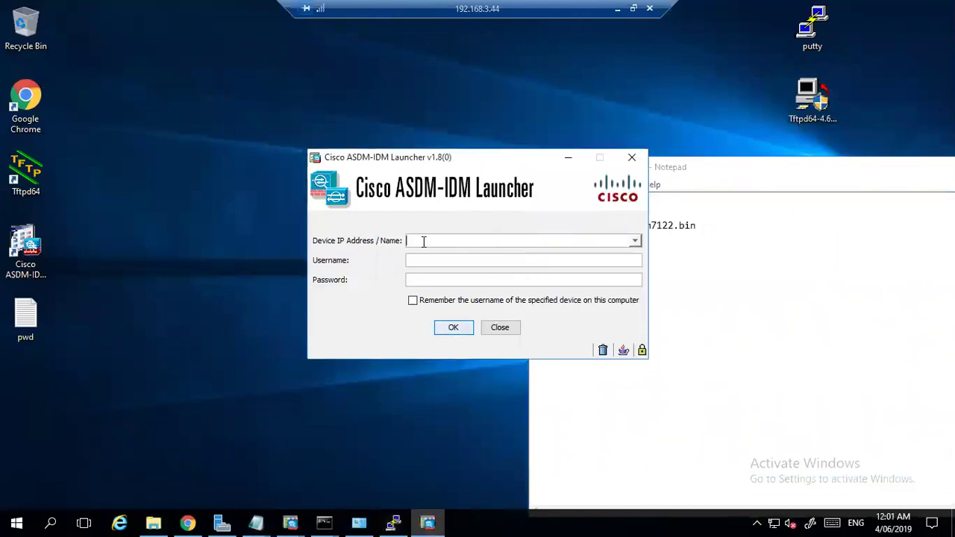
text(192.168.11.193:27144)
key(Tab)
text(admin)
key(Tab)
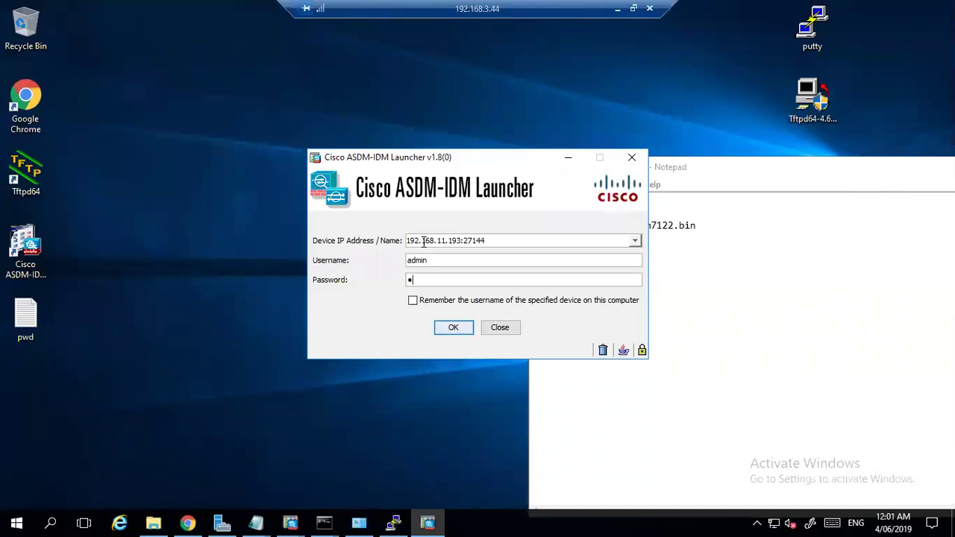
click(455, 327)
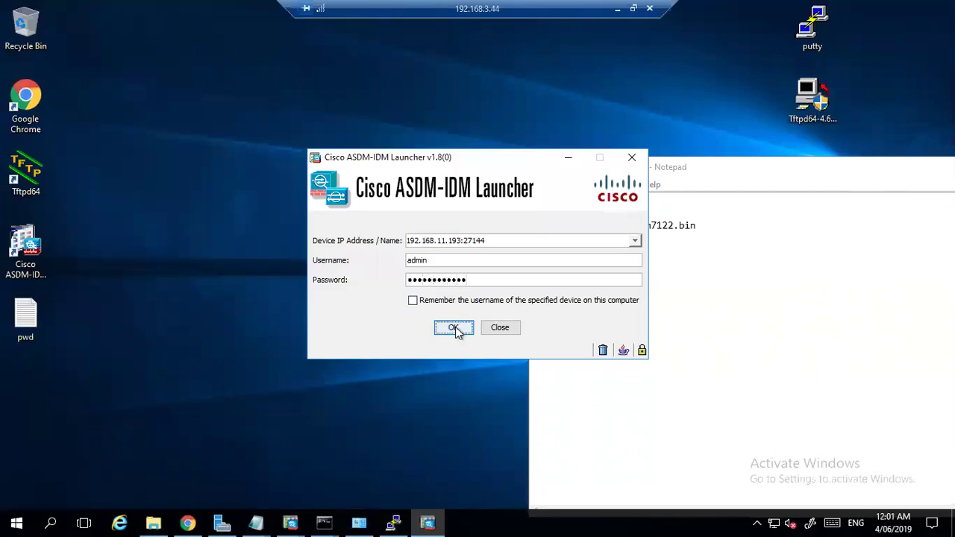
Accept the security warning, re-enter the password, then dismiss the failed-login and launch-error messages.
click(569, 308)
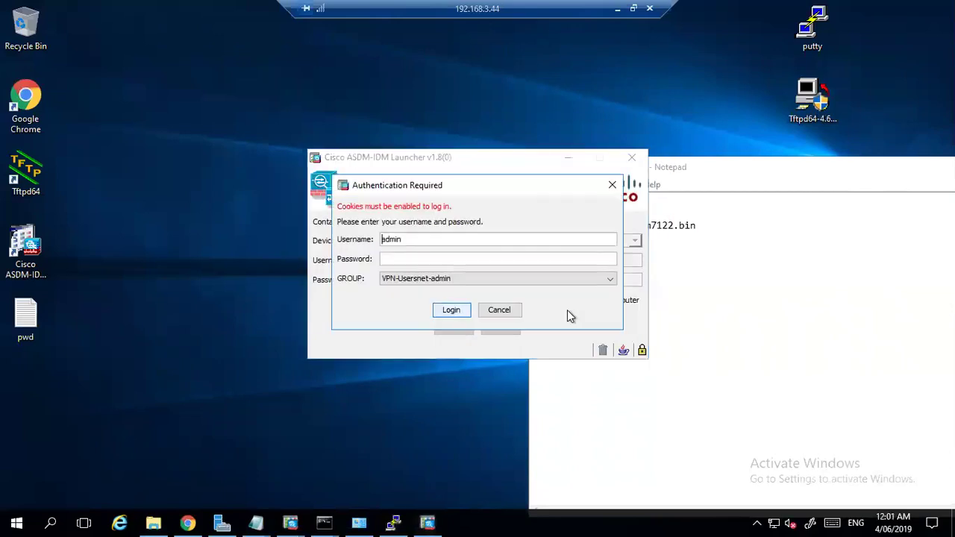
click(437, 261)
key(Return)
click(504, 311)
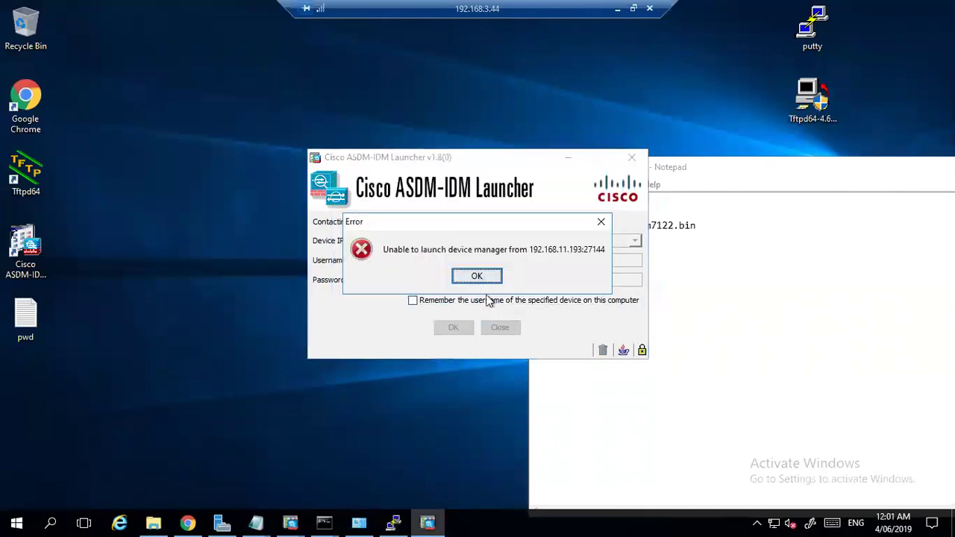
click(482, 277)
click(497, 332)
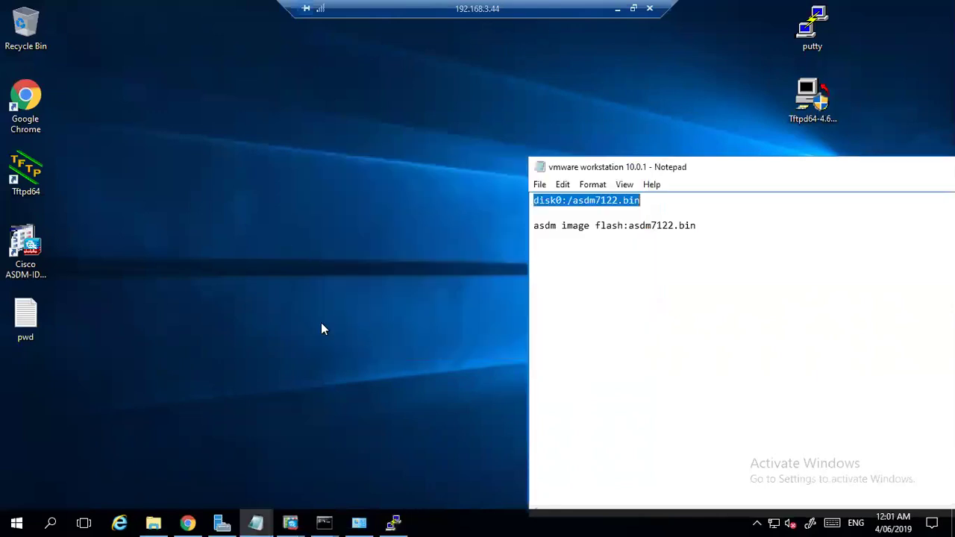
click(188, 523)
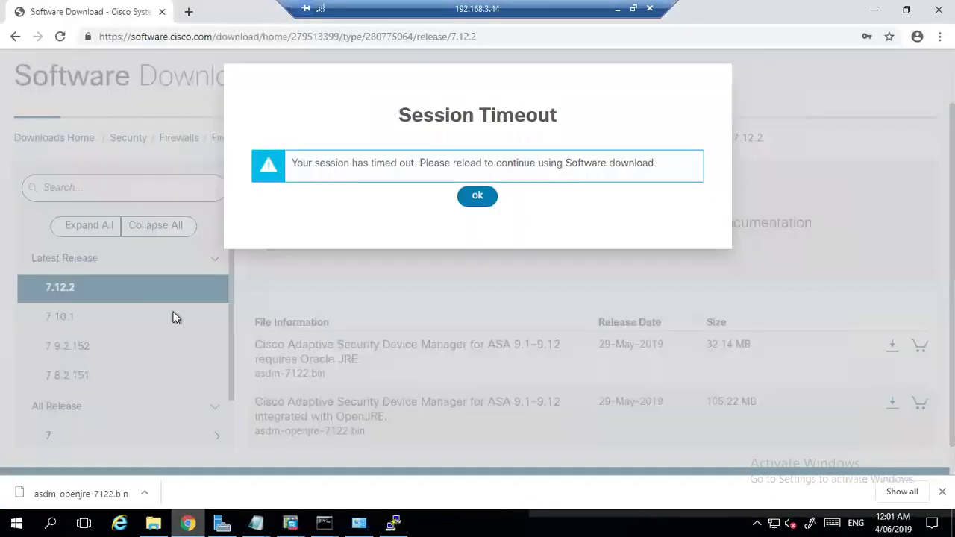
click(470, 197)
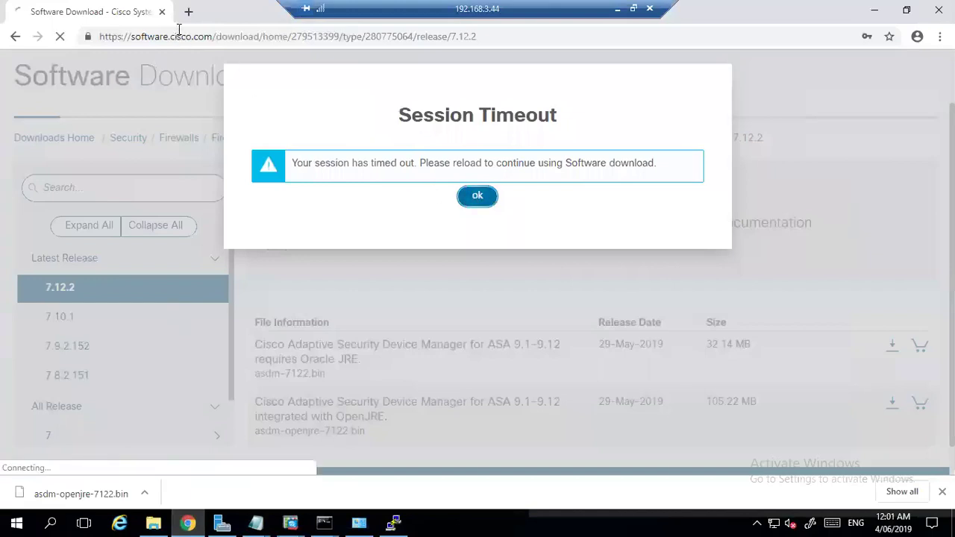
click(189, 12)
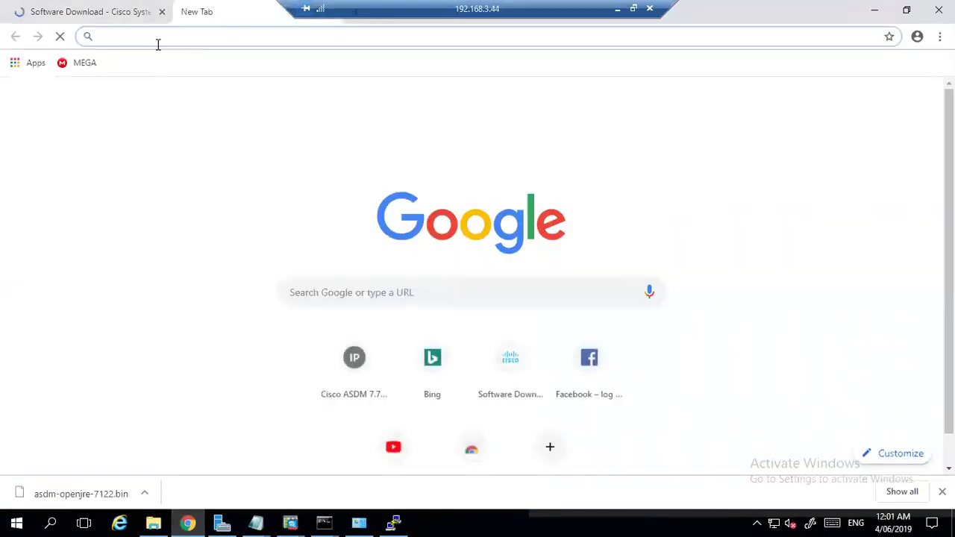
text(https)
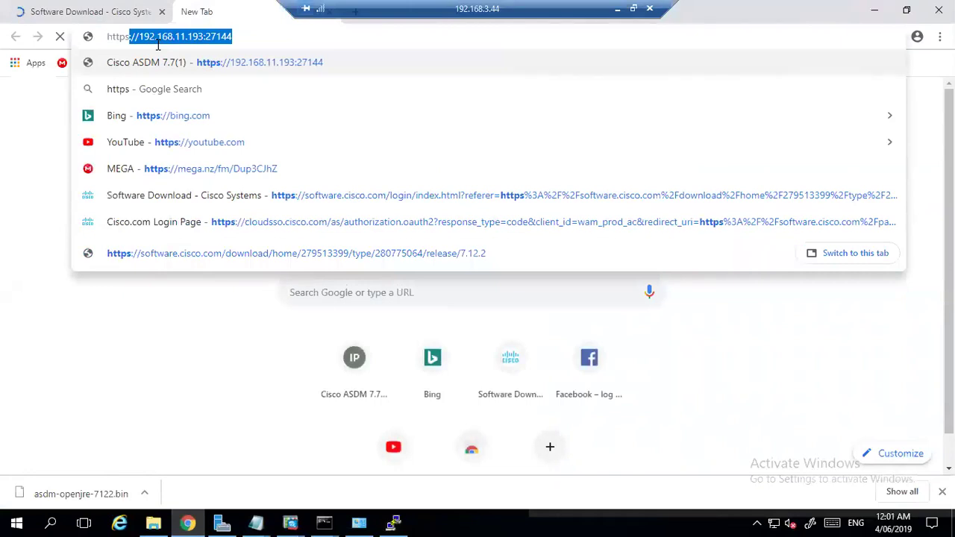
key(Return)
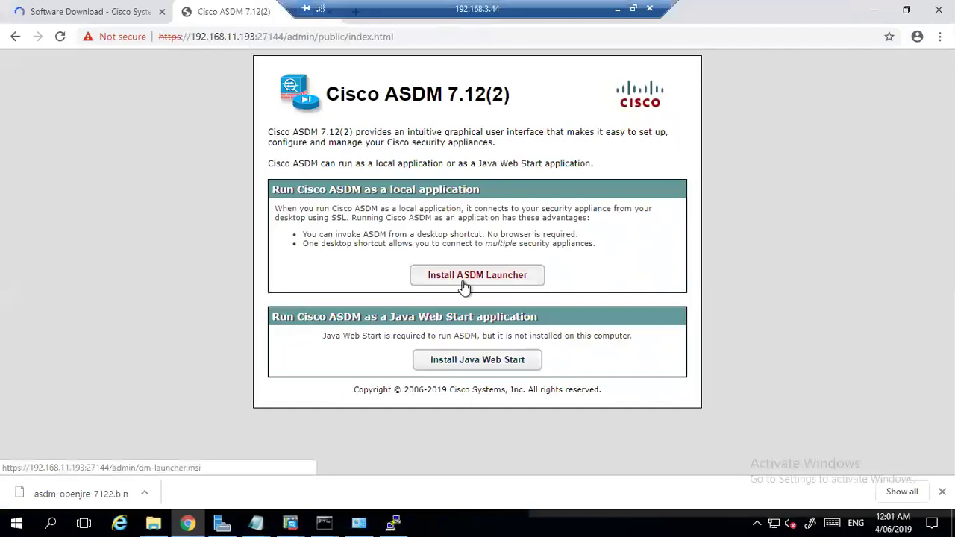
Open Programs and Features by running appwiz.cpl in the command prompt.
click(361, 520)
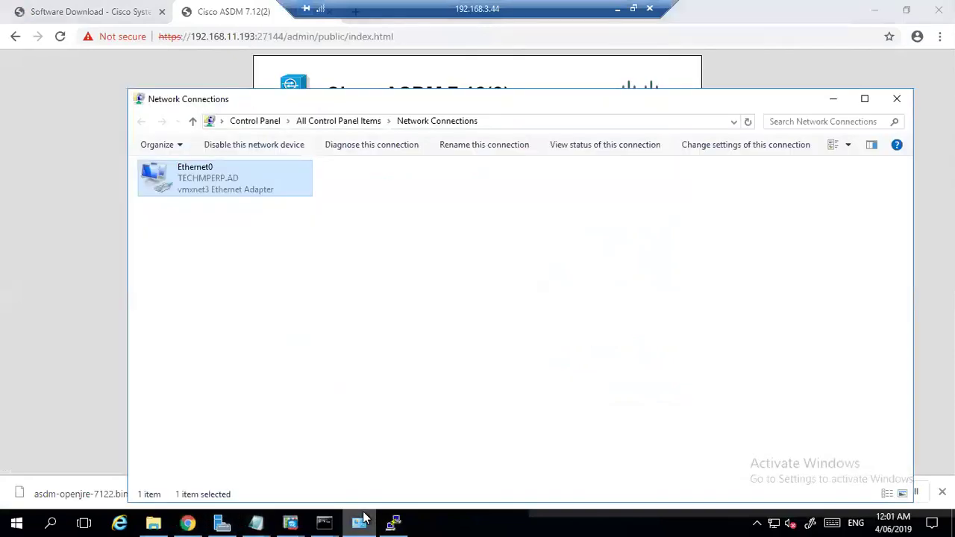
click(13, 490)
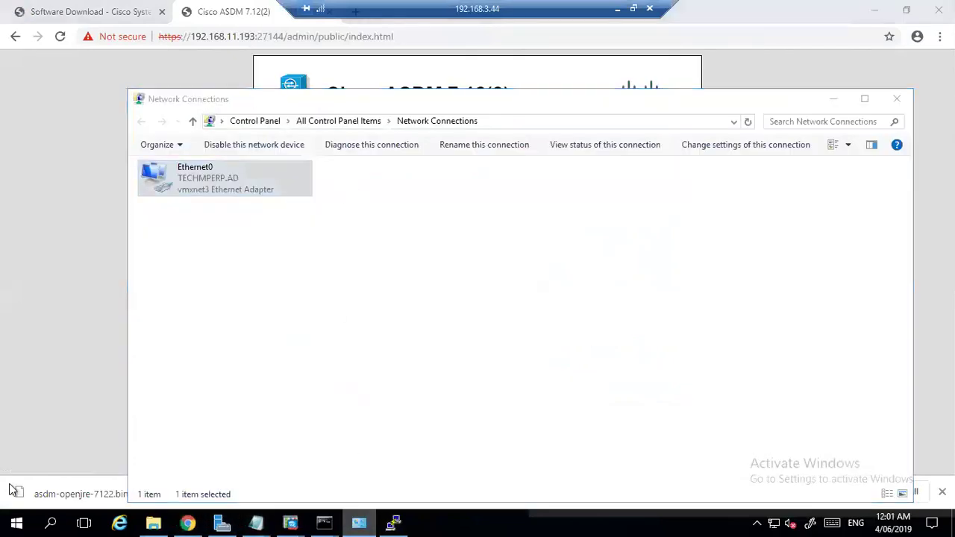
click(16, 523)
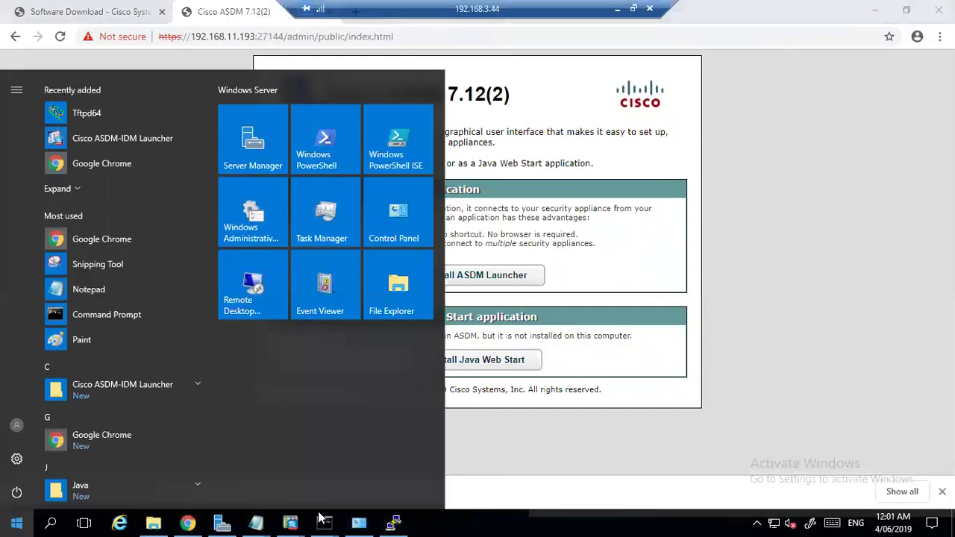
mouse_move(326, 520)
click(376, 439)
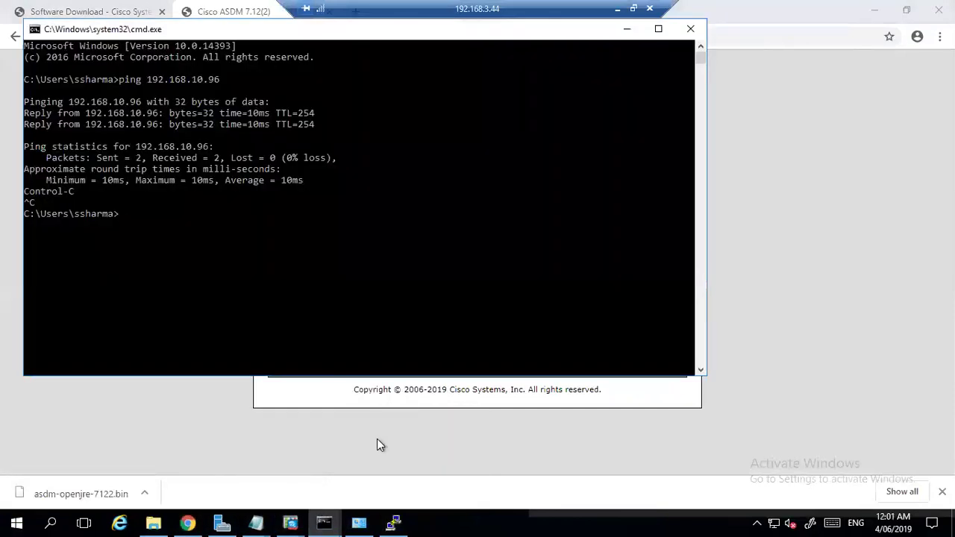
text(appwiz.cpl)
key(Return)
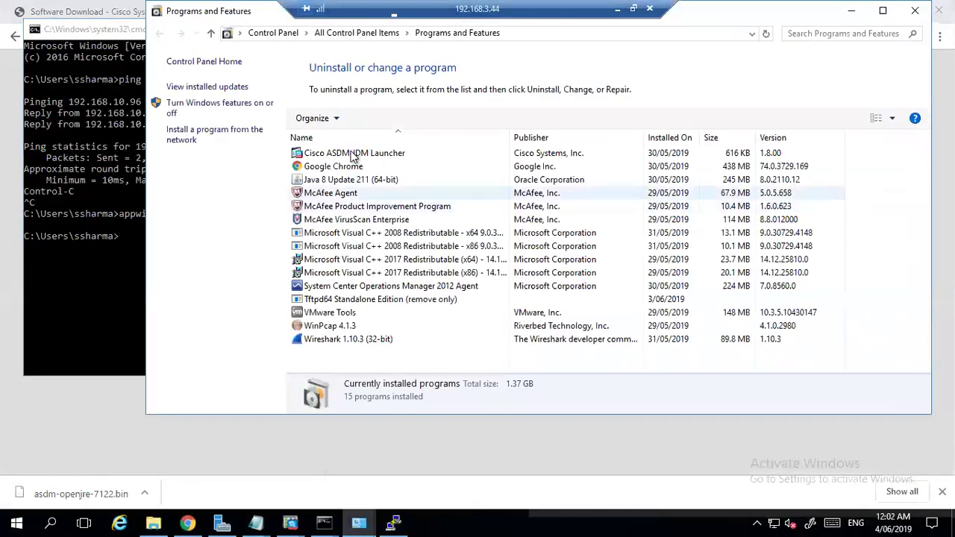
Uninstall Cisco ASDM-IDM Launcher 1.8.00, approving the prompts and closing the files-in-use dialog.
click(398, 151)
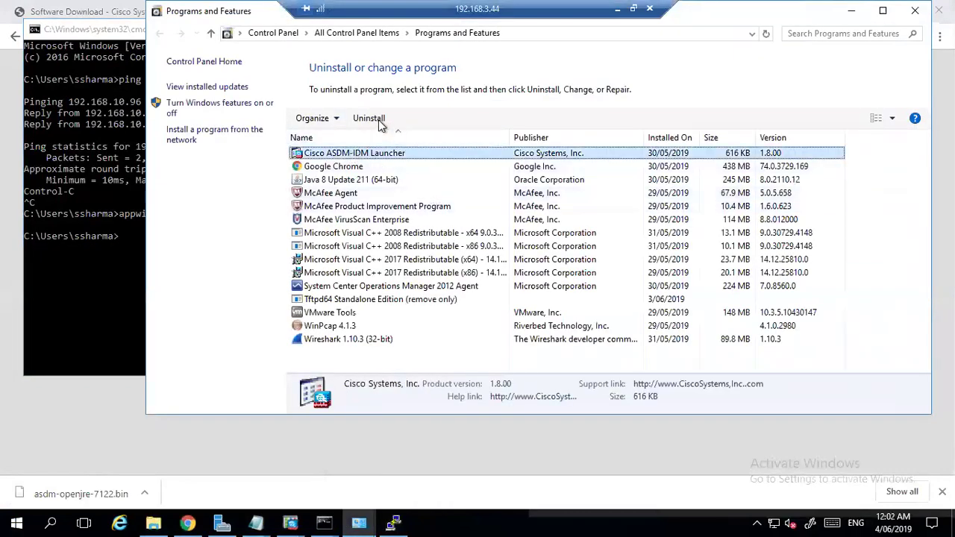
click(368, 118)
click(546, 259)
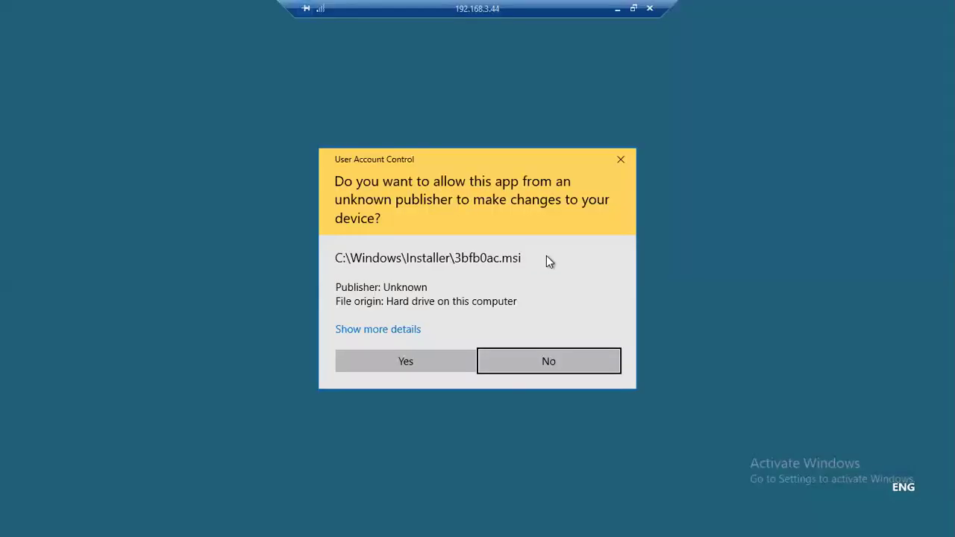
click(417, 362)
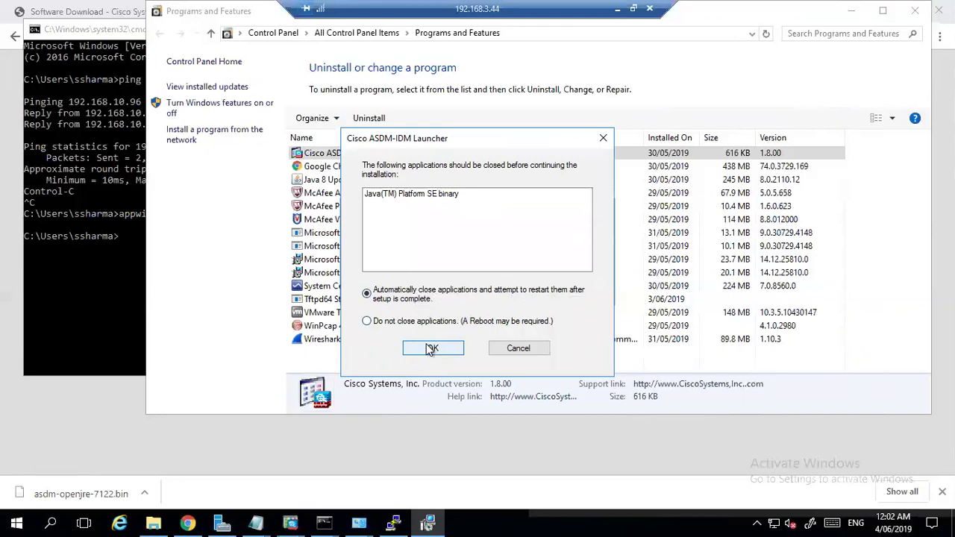
click(515, 349)
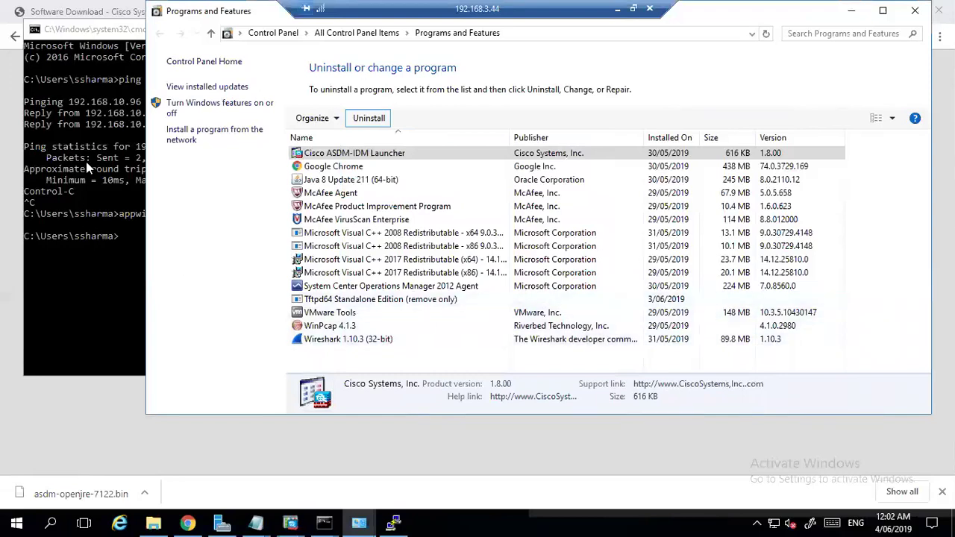
Download the launcher installer from the ASDM 7.12(2) page, signing in with the admin credentials.
click(15, 179)
click(6, 178)
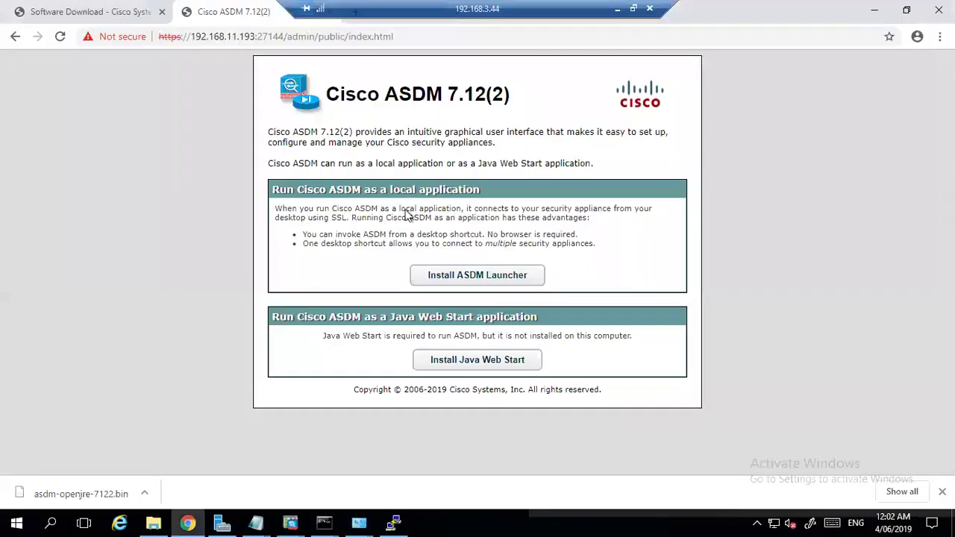
click(492, 275)
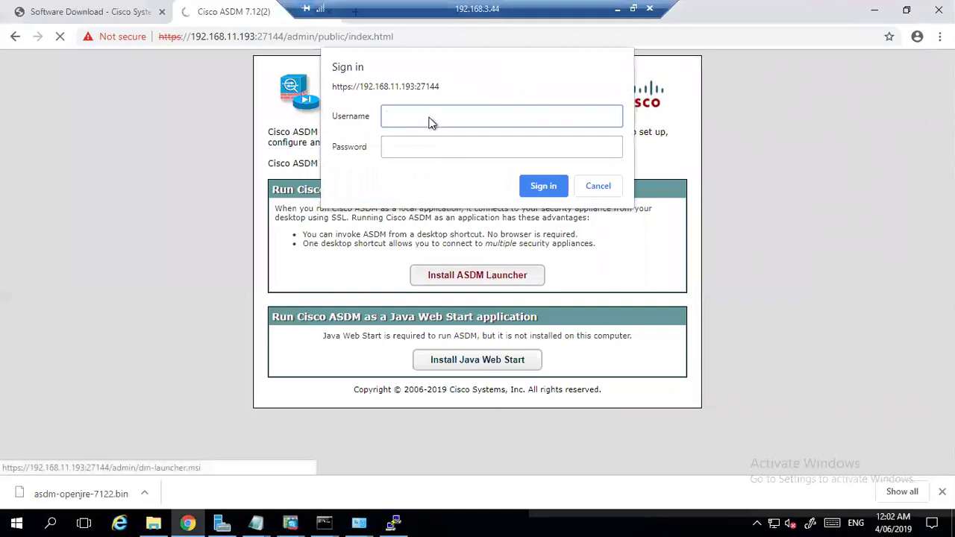
text(admin)
key(Tab)
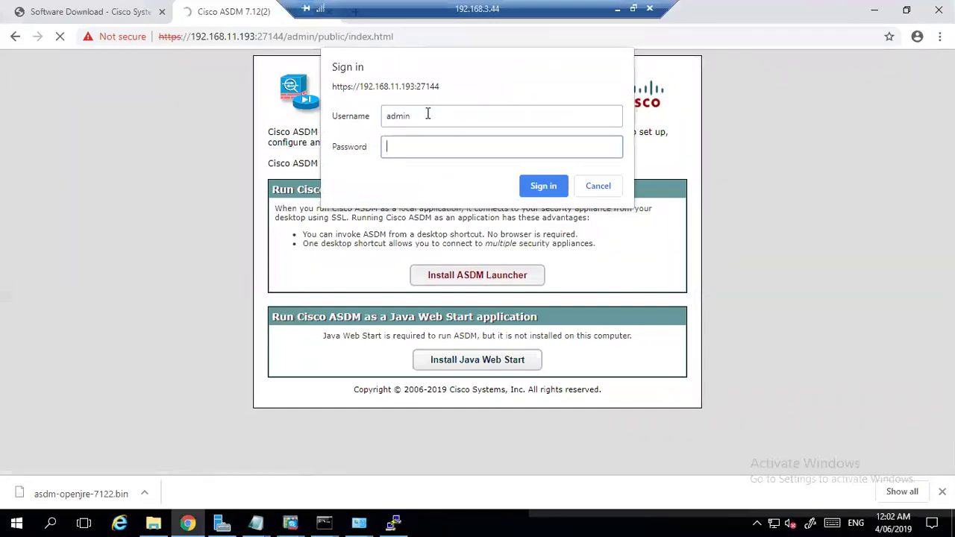
text(••••••••••••)
click(544, 186)
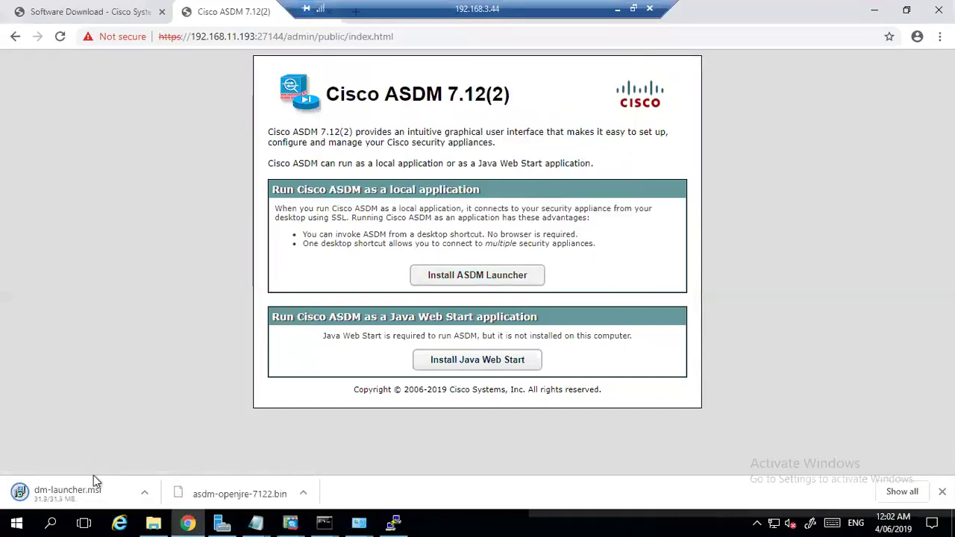
Run dm-launcher.msi through the wizard with the default folder, letting it close Java automatically.
click(86, 494)
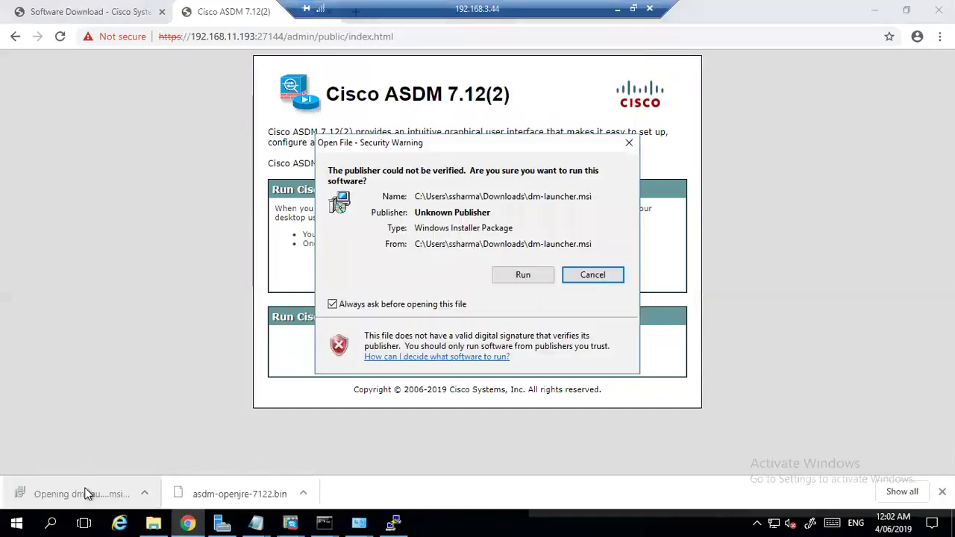
click(521, 274)
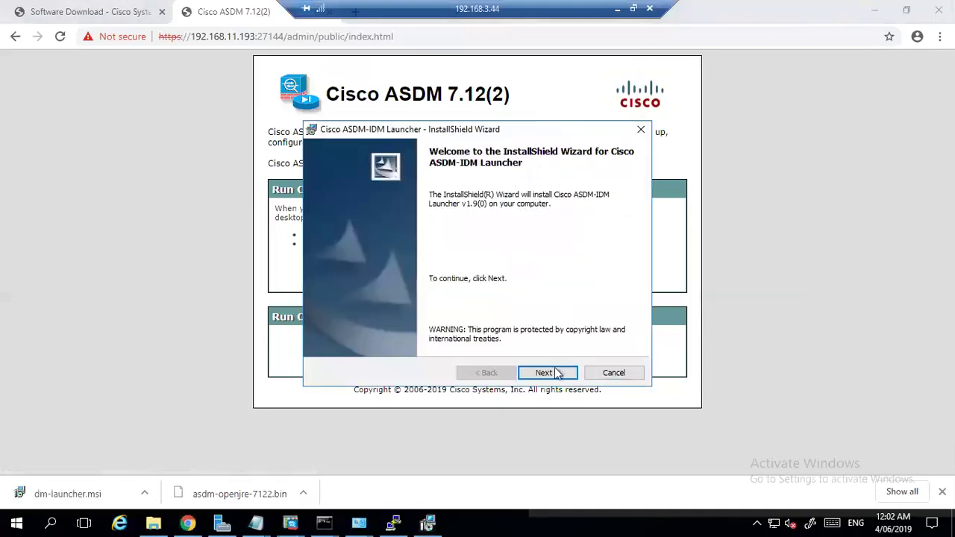
click(555, 377)
click(555, 377)
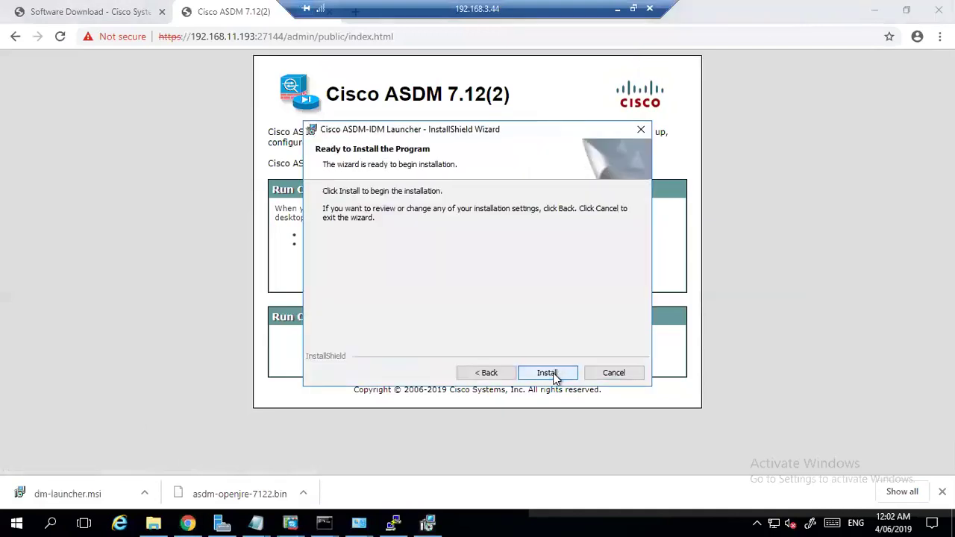
click(555, 377)
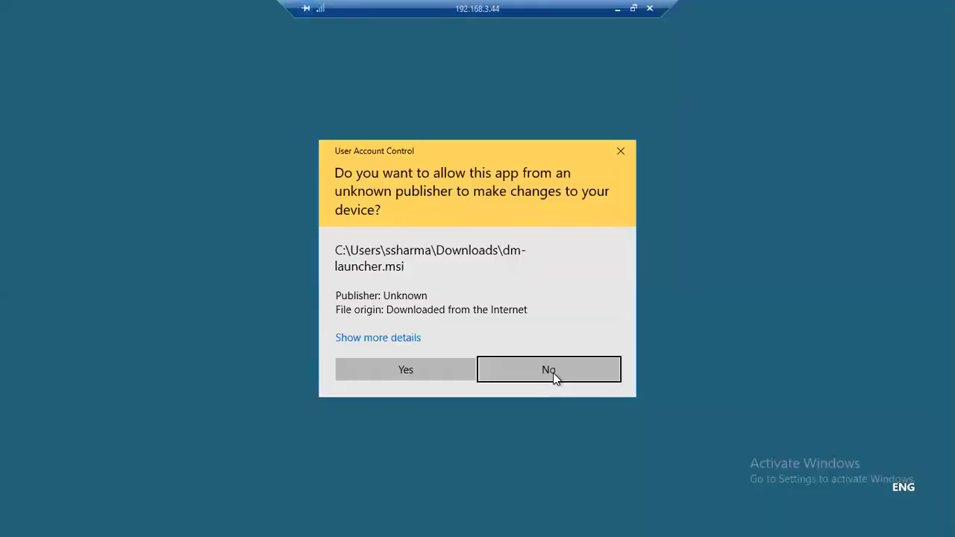
click(404, 375)
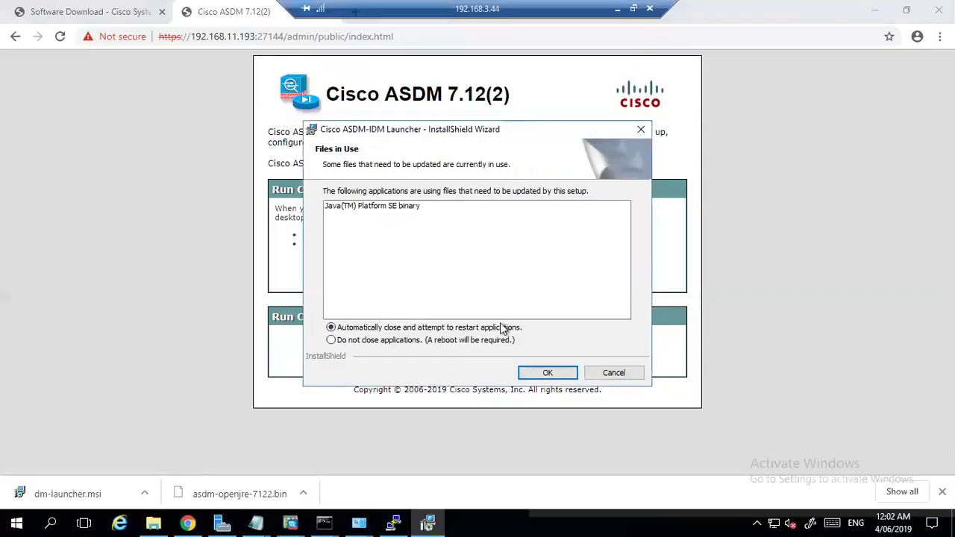
click(548, 375)
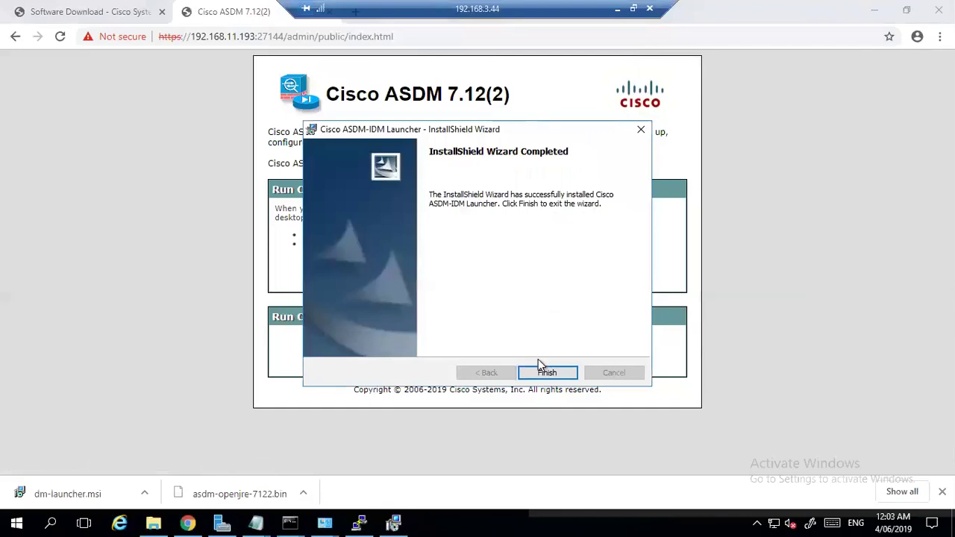
Finish the InstallShield Wizard for Cisco ASDM-IDM Launcher v1.9(0).
click(547, 373)
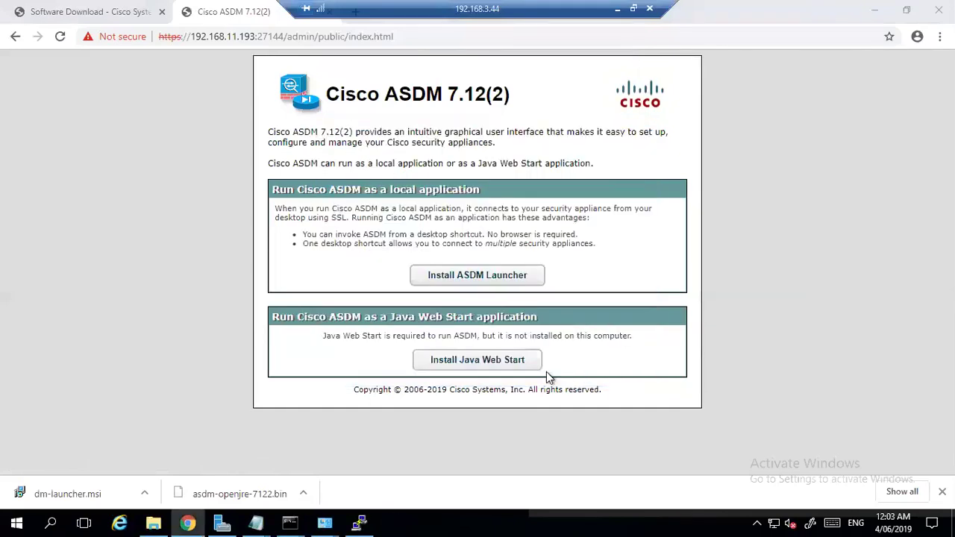